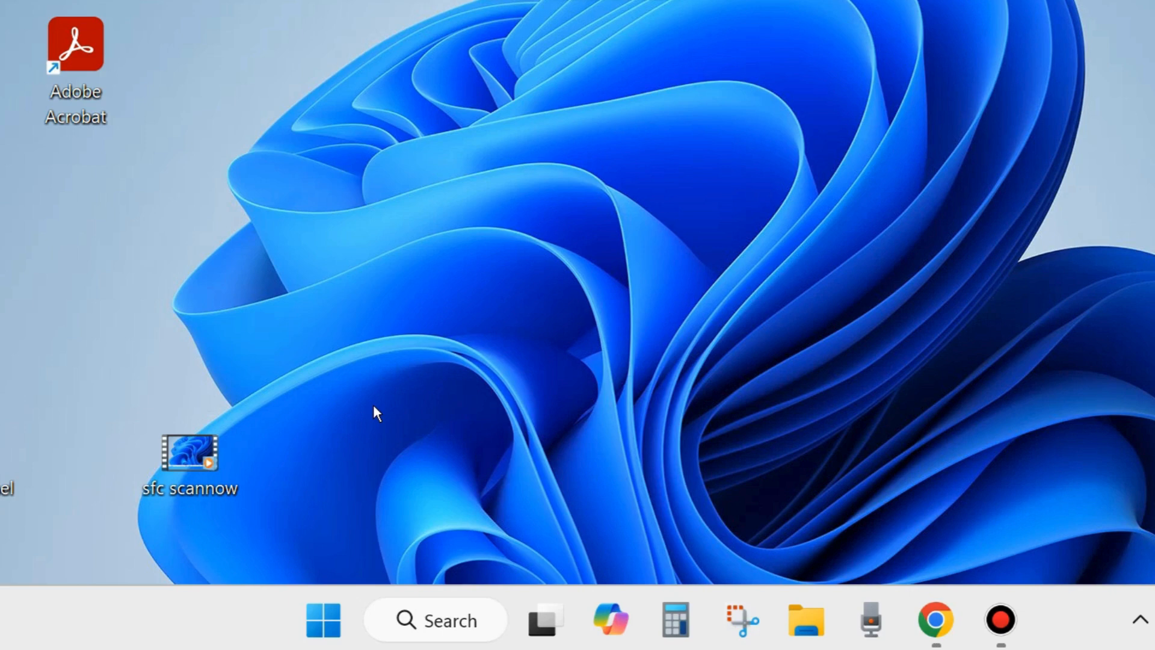
Step: Open the Troubleshoot page in the System section of Windows Settings
right_click(332, 627)
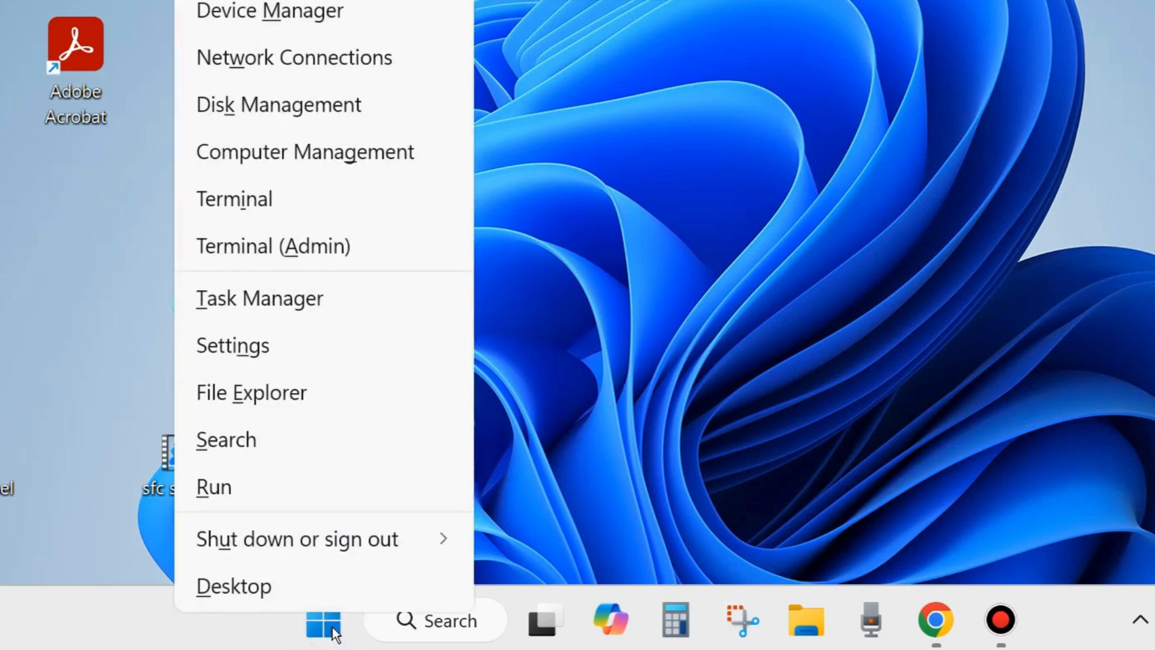
left_click(233, 345)
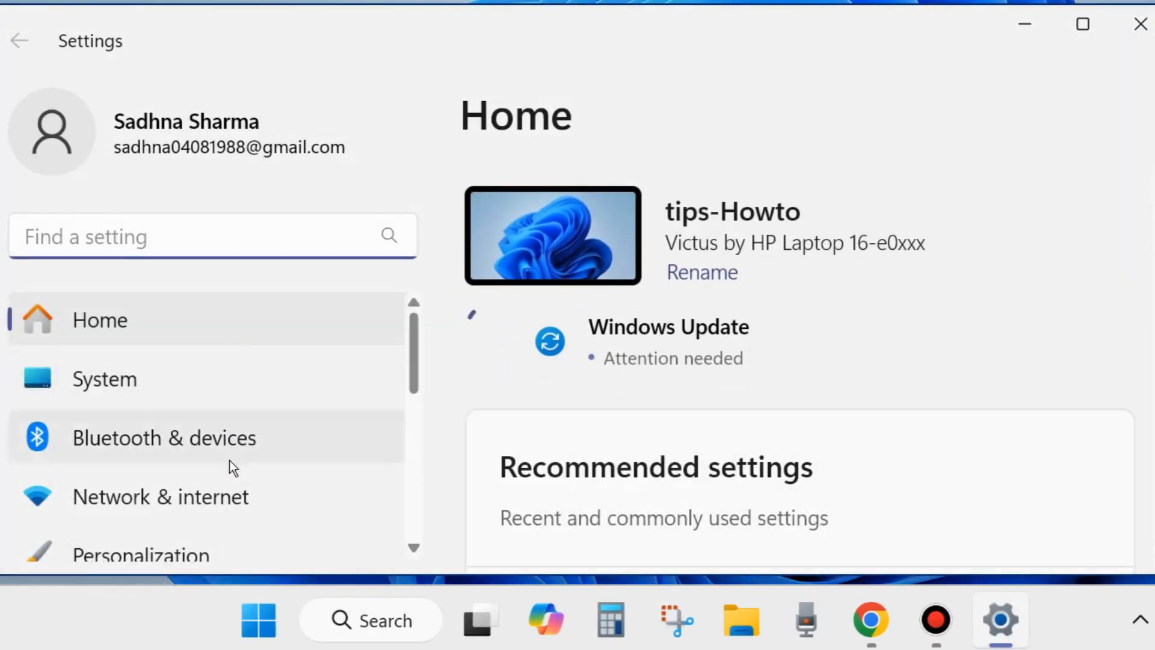
left_click(154, 382)
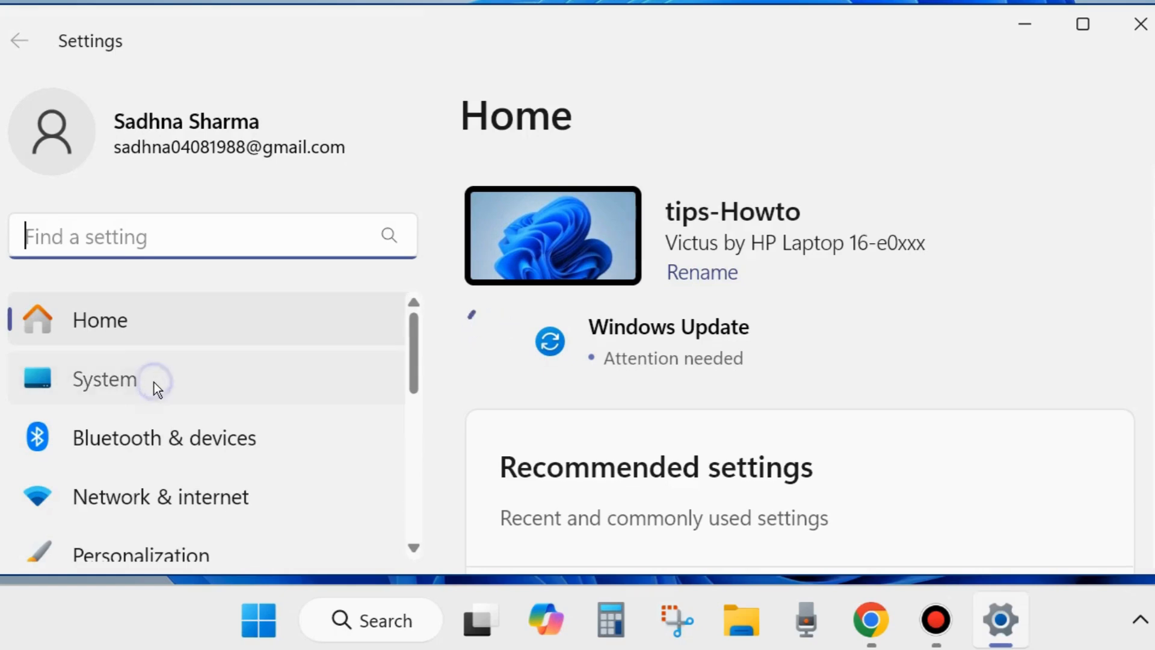
scroll(844, 457, "down", 15)
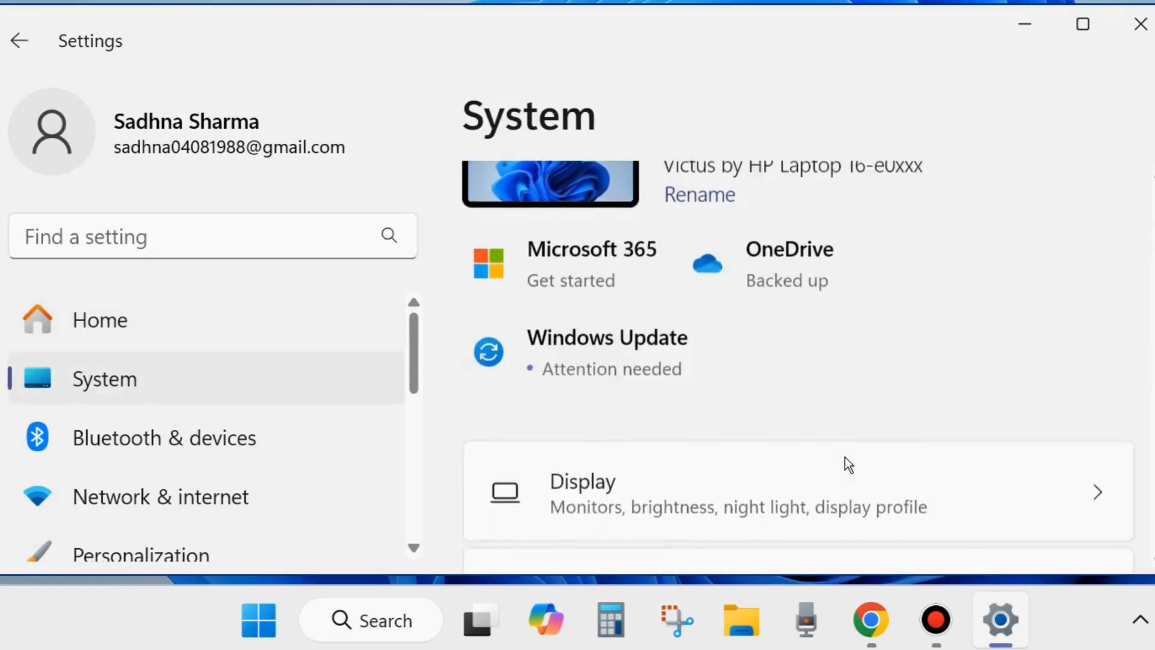
scroll(846, 463, "down", 3)
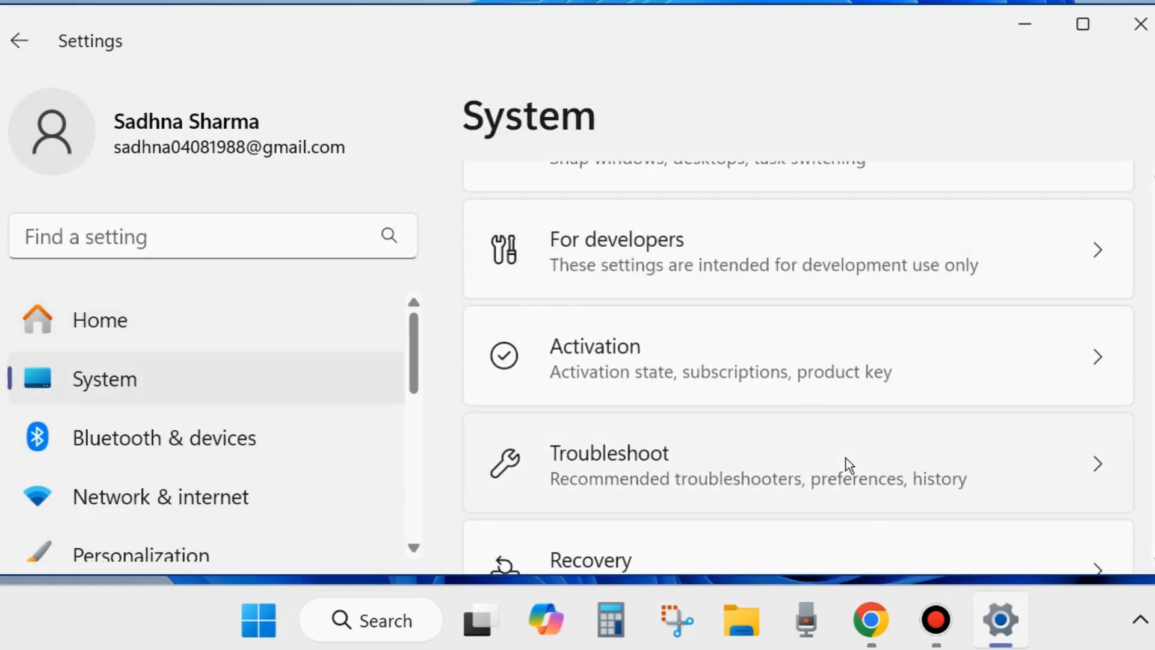
scroll(615, 479, "down", 1)
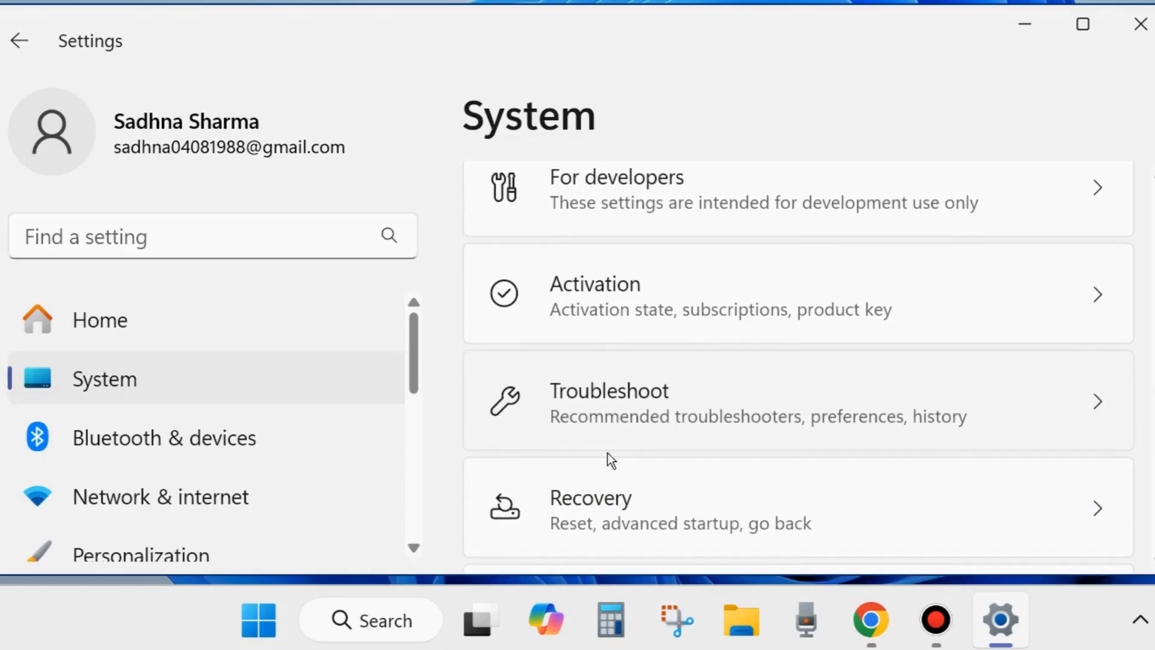
left_click(619, 403)
Step: Look up the Network and Internet entry among the other troubleshooters and close Settings
scroll(618, 403, "down", 3)
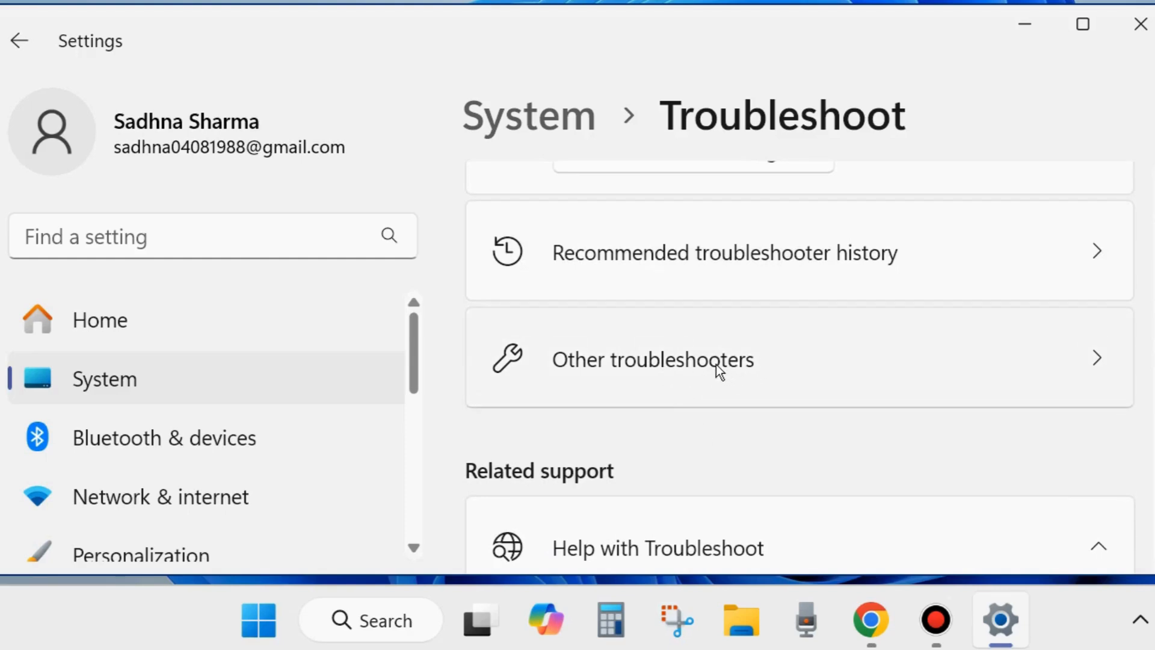
left_click(717, 365)
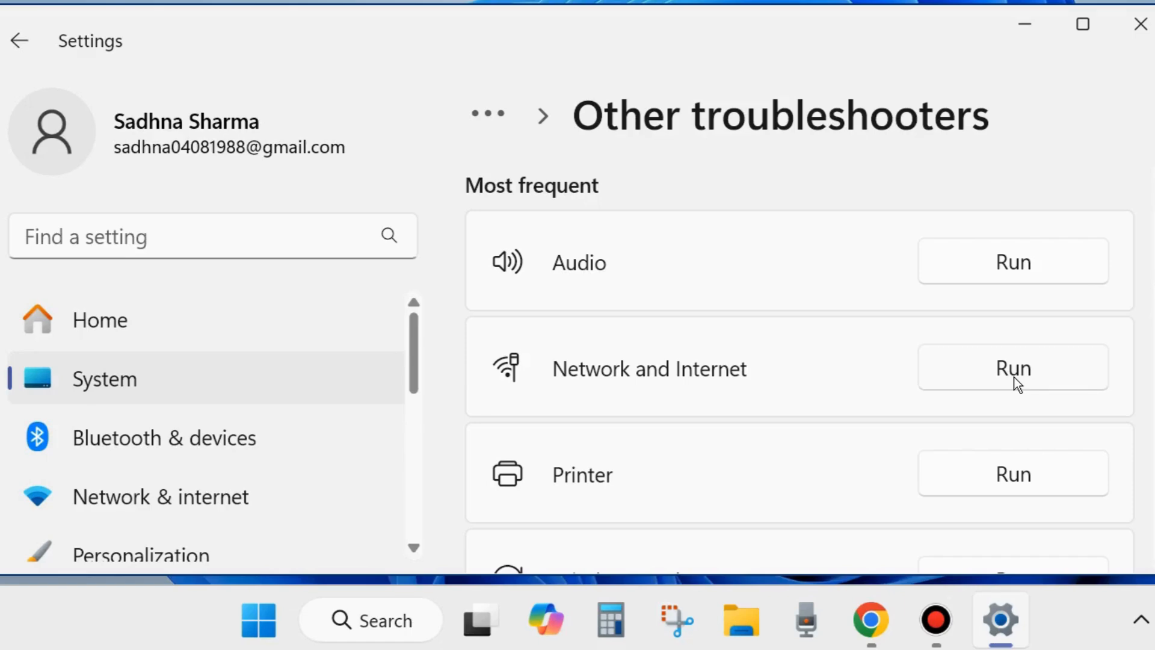
left_click(1142, 30)
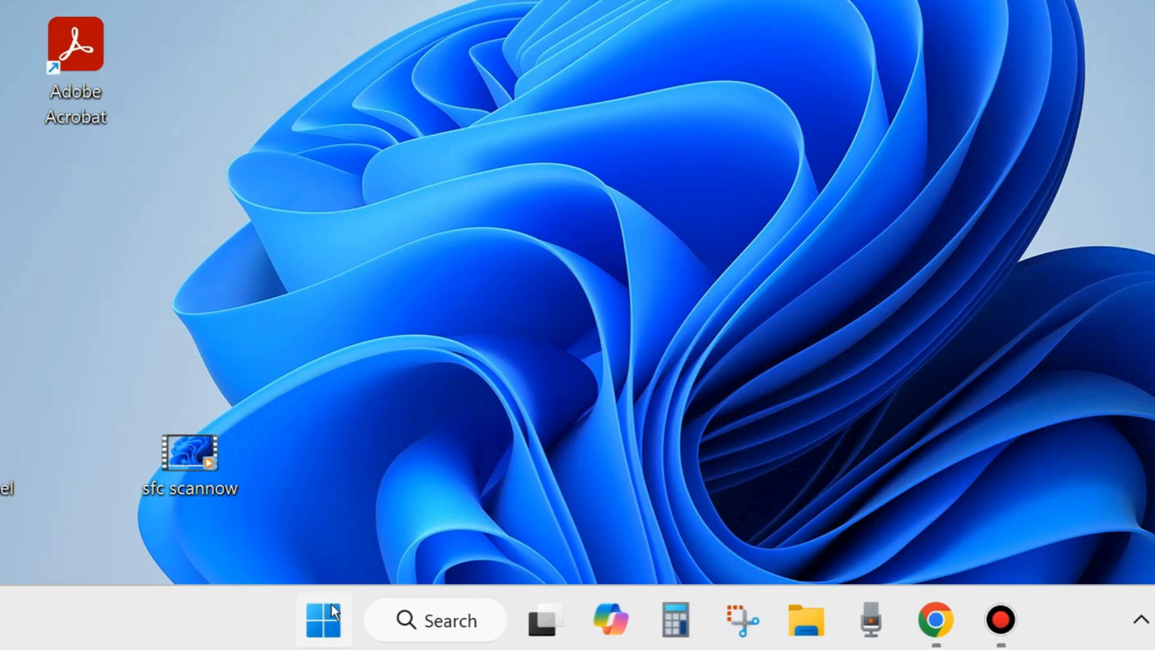
Step: Launch the Services console by running services.msc and reposition its window so the service list is fully visible
right_click(318, 621)
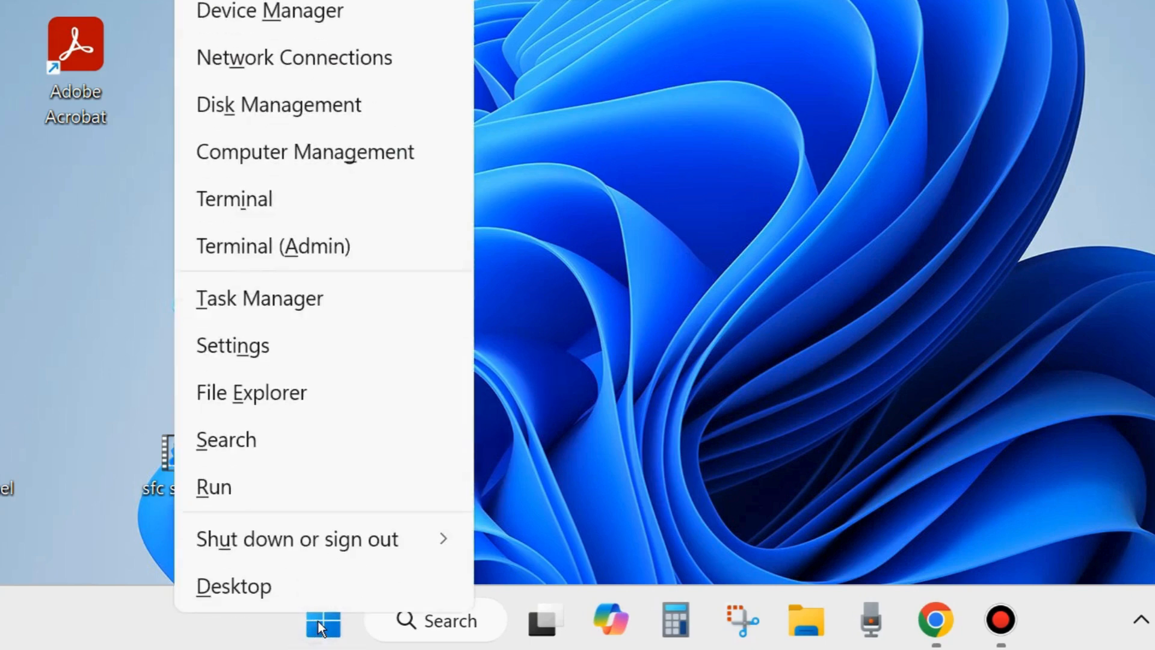
left_click(216, 487)
left_click_drag(162, 257, 606, 110)
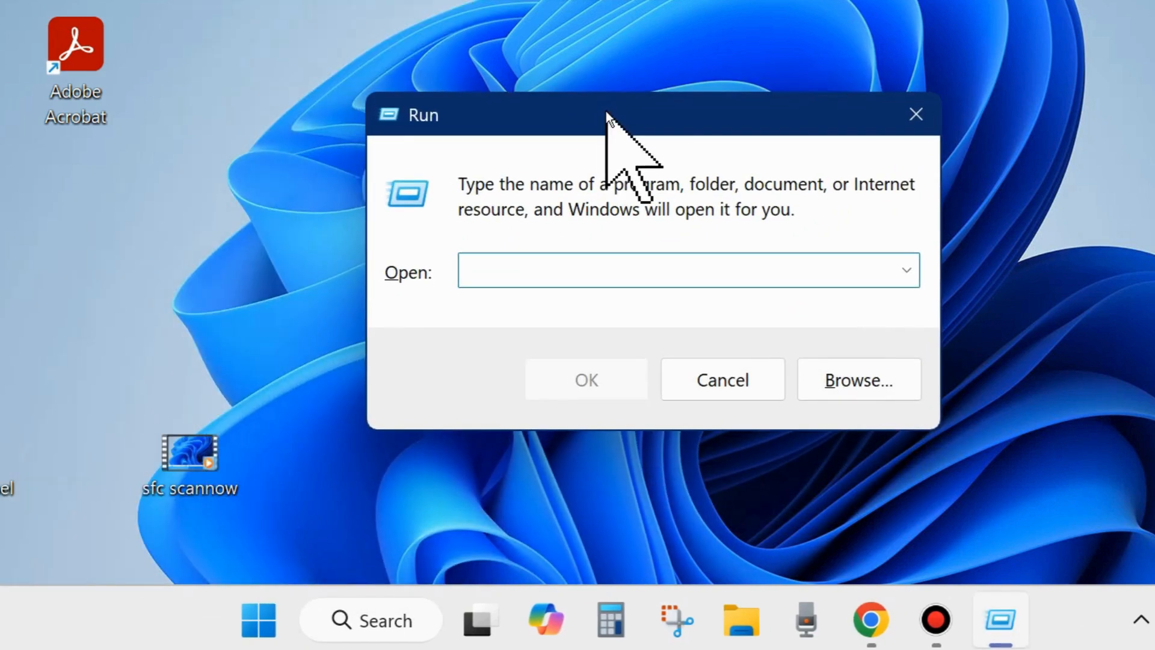
type("s")
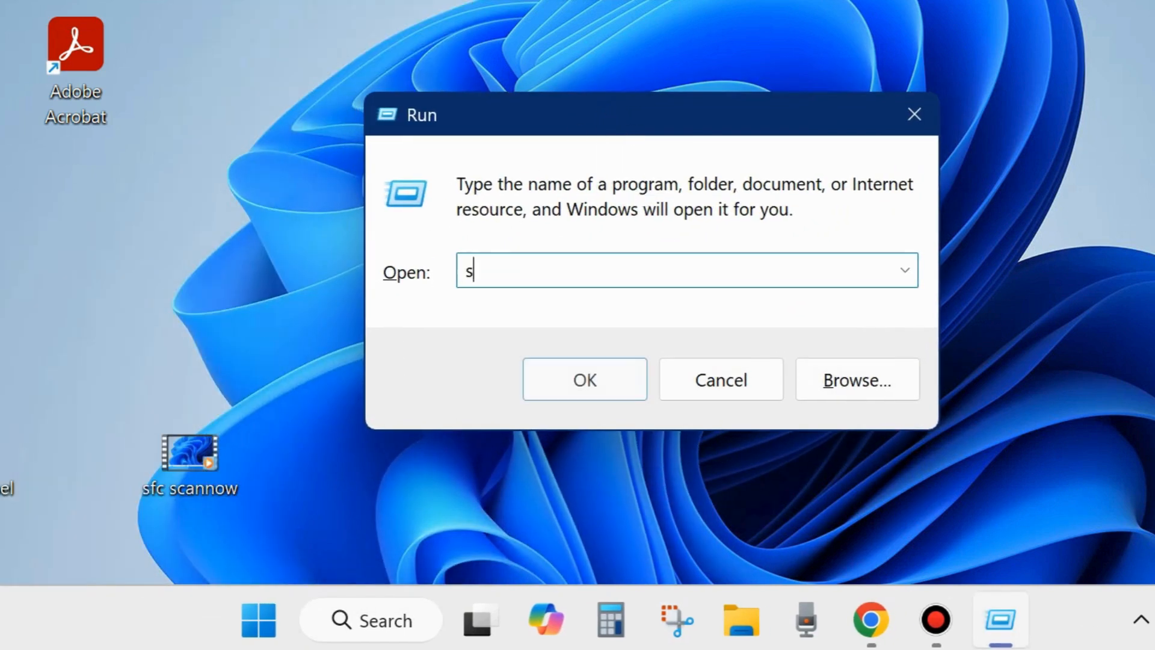
type("ervices.")
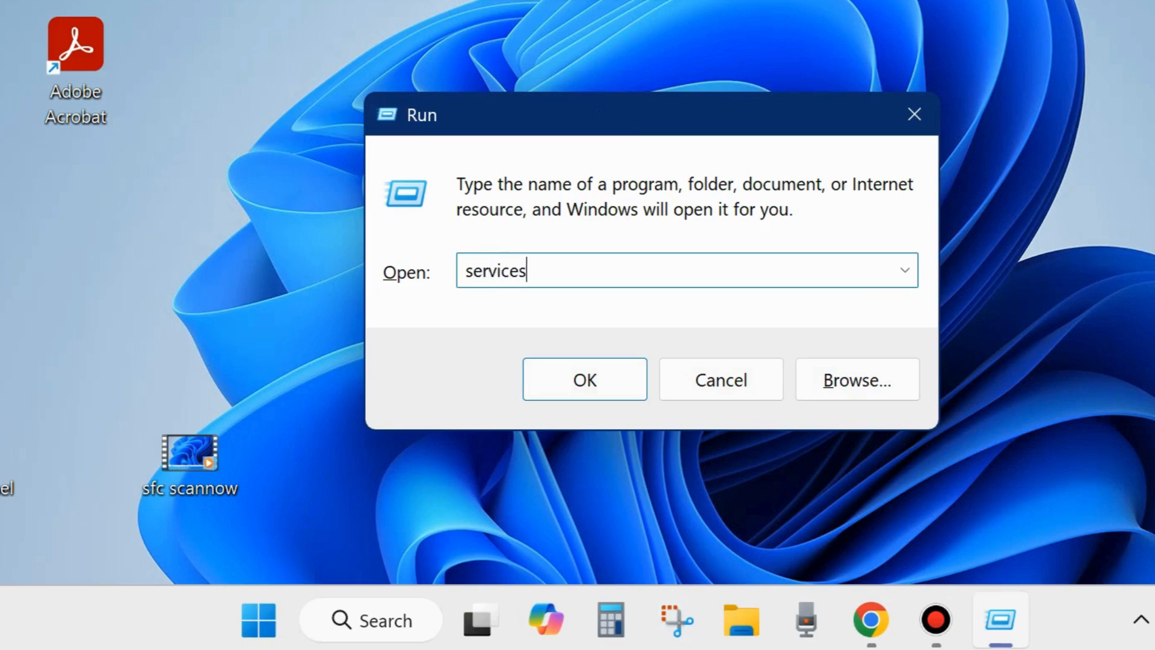
type("msc")
left_click(577, 380)
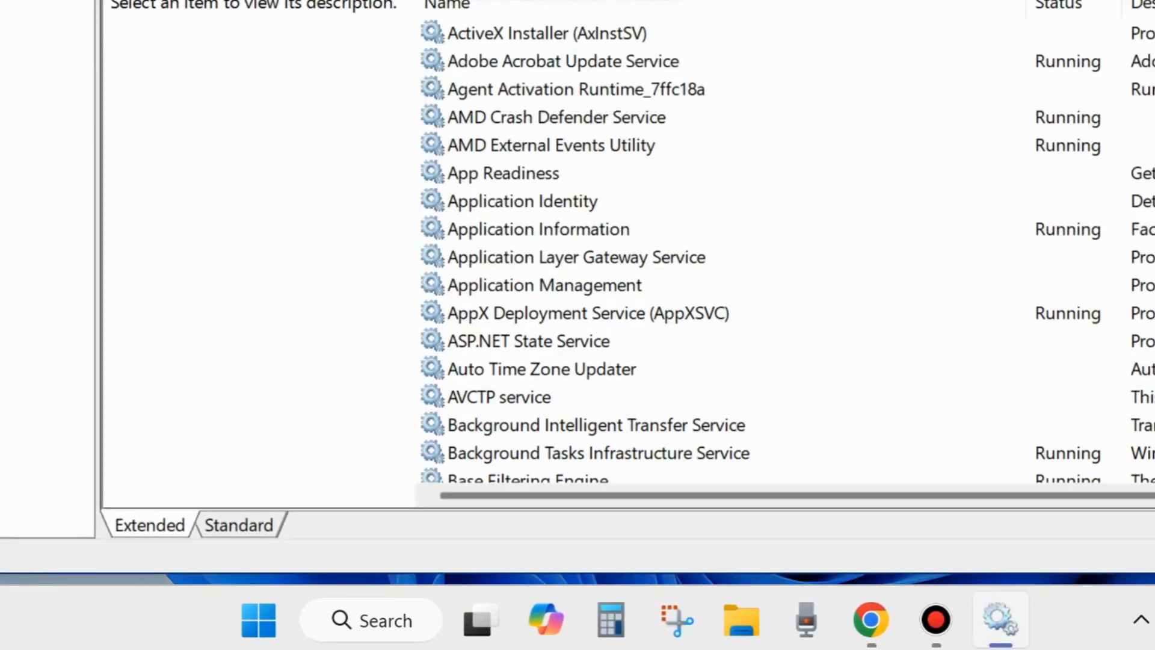
left_click_drag(465, 0, 555, 39)
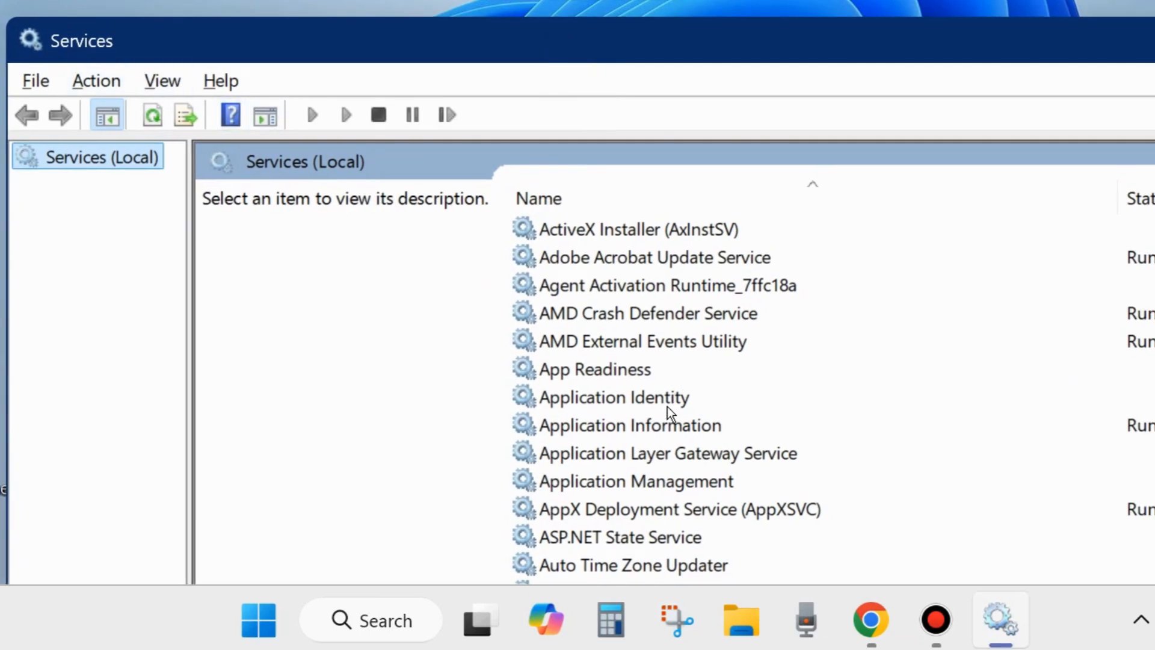
Step: Find the DNS Client service in the list and open its properties
scroll(664, 408, "down", 16)
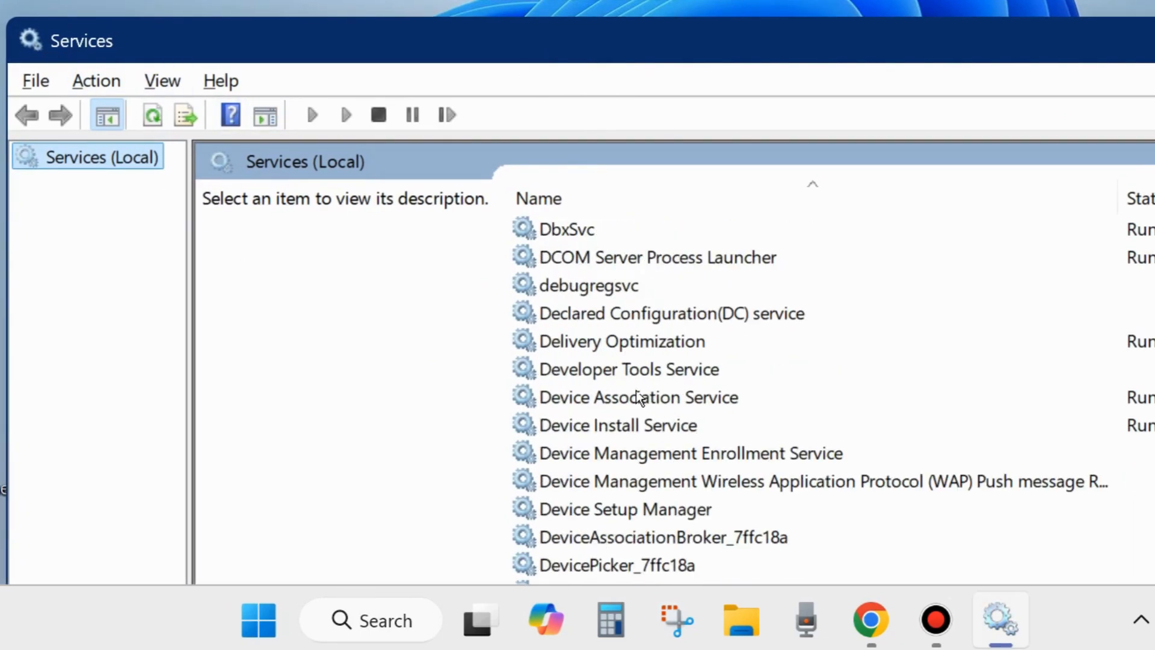
scroll(655, 428, "down", 2)
scroll(656, 431, "down", 4)
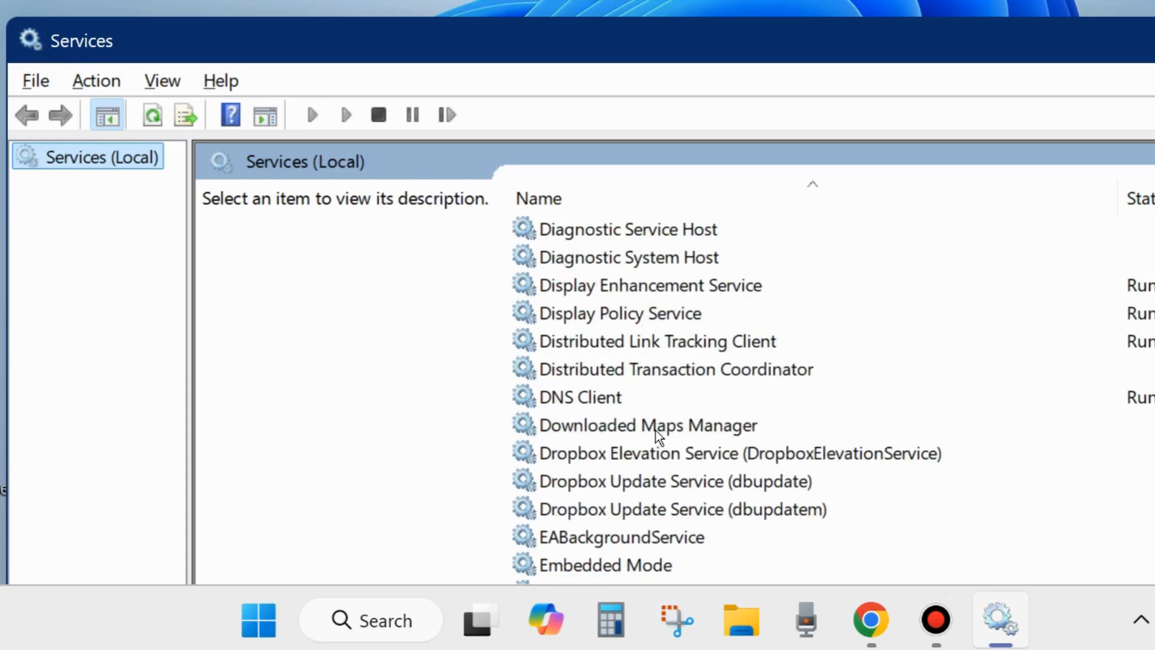
left_click(552, 400)
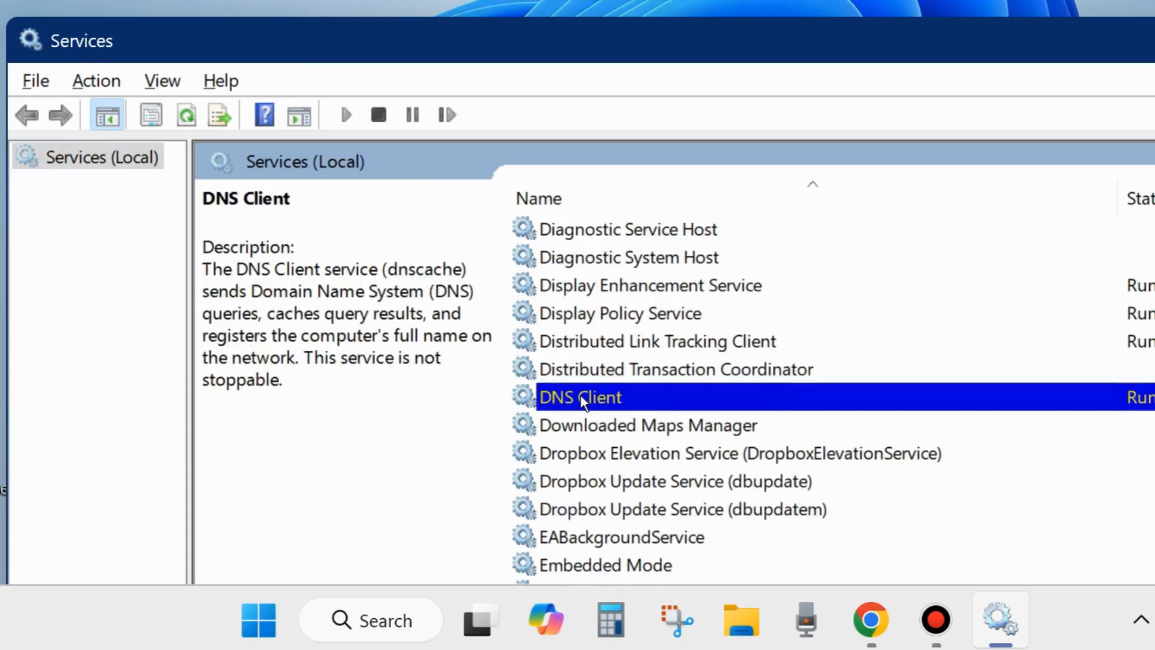
right_click(574, 400)
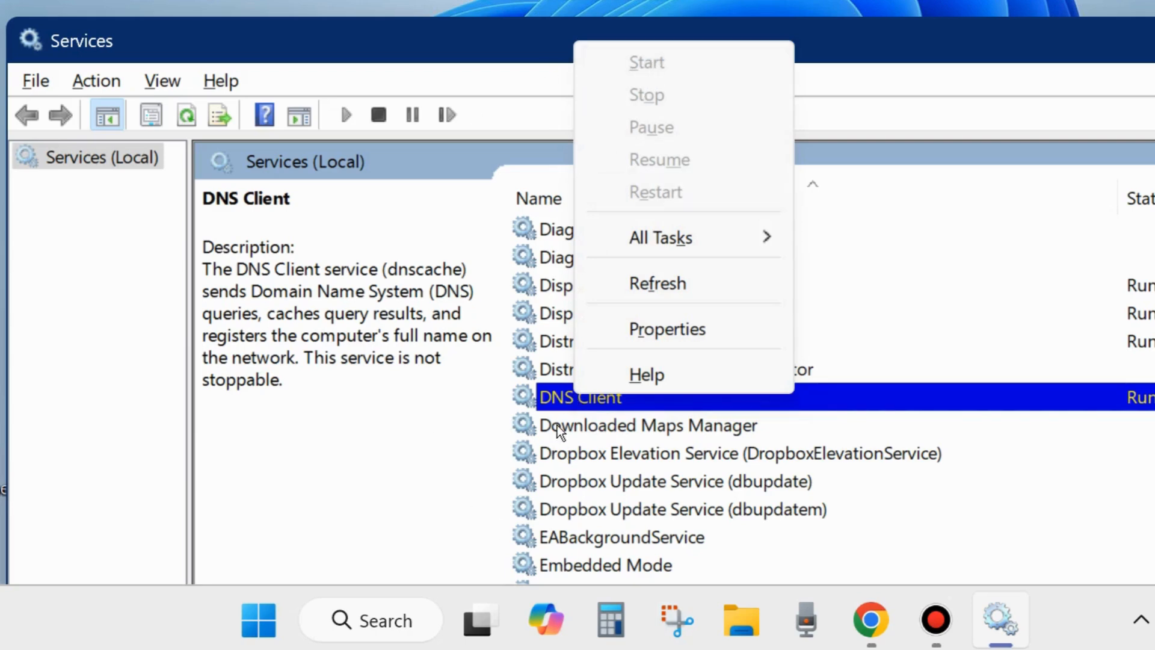
key("r")
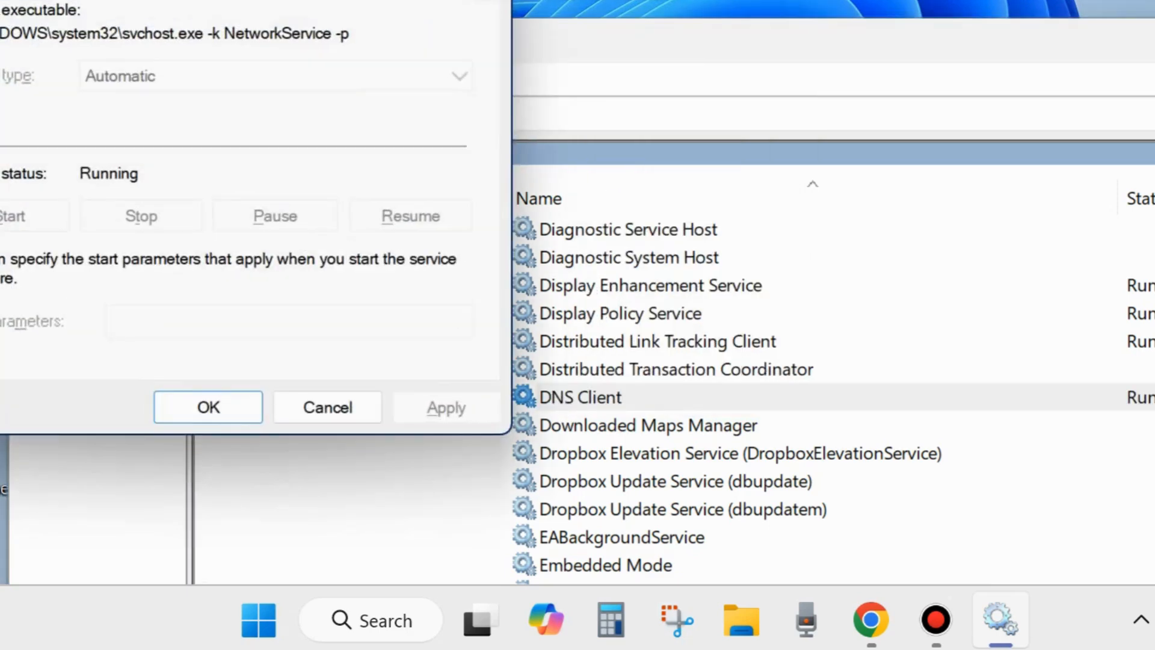
Step: Review the DNS Client service's startup type and status, and close its properties
left_click_drag(226, 1, 500, 19)
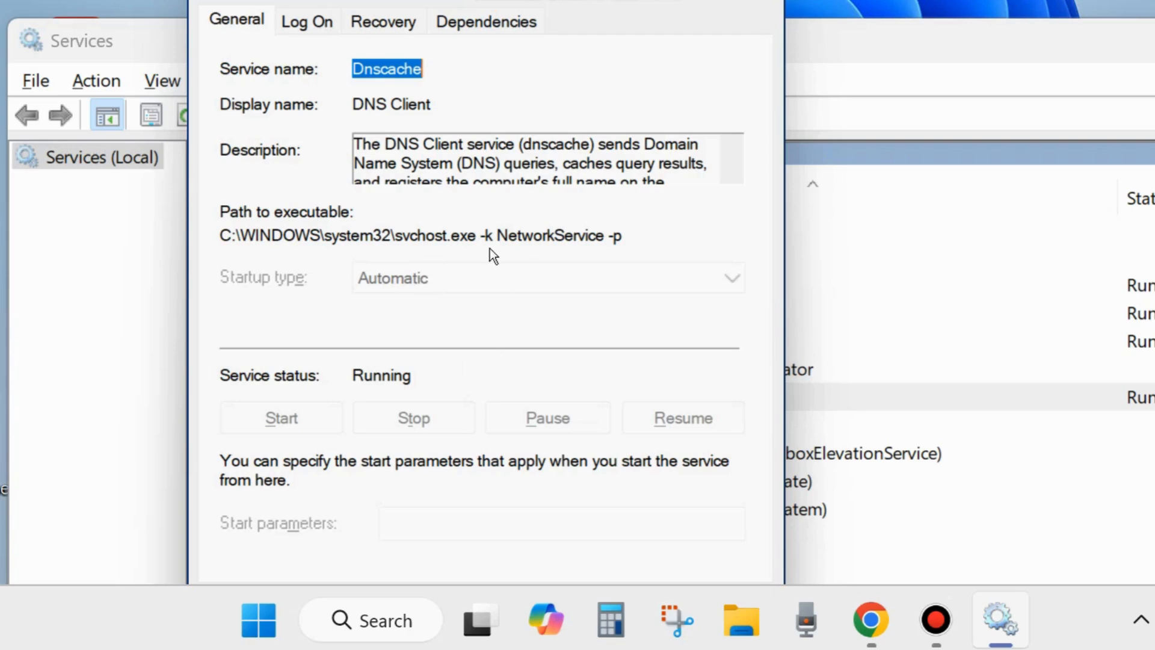
left_click_drag(544, 1, 530, 0)
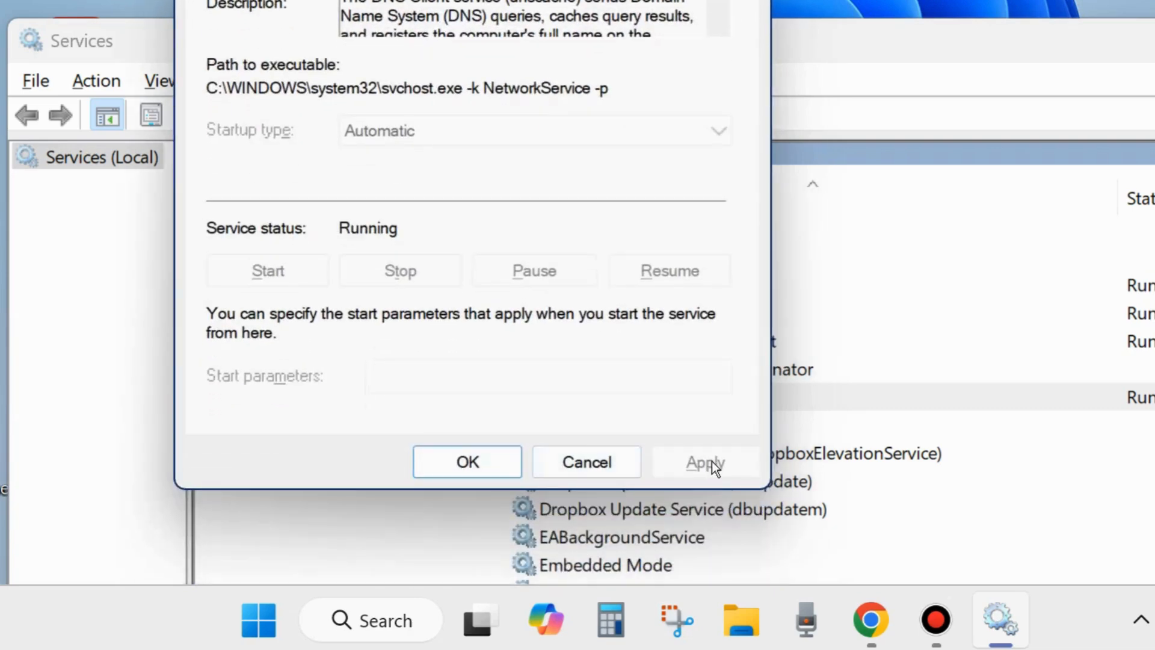
left_click(468, 464)
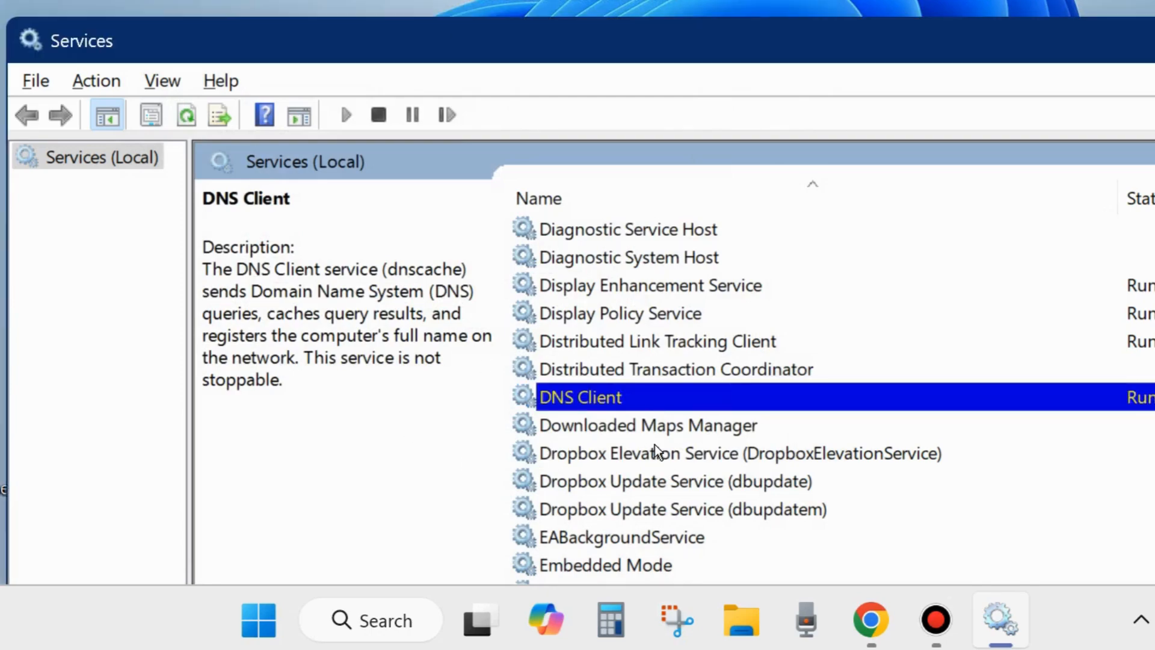
Step: Restart the Server service and agree to restart the dependent Computer Browser service as well
scroll(656, 445, "down", 10)
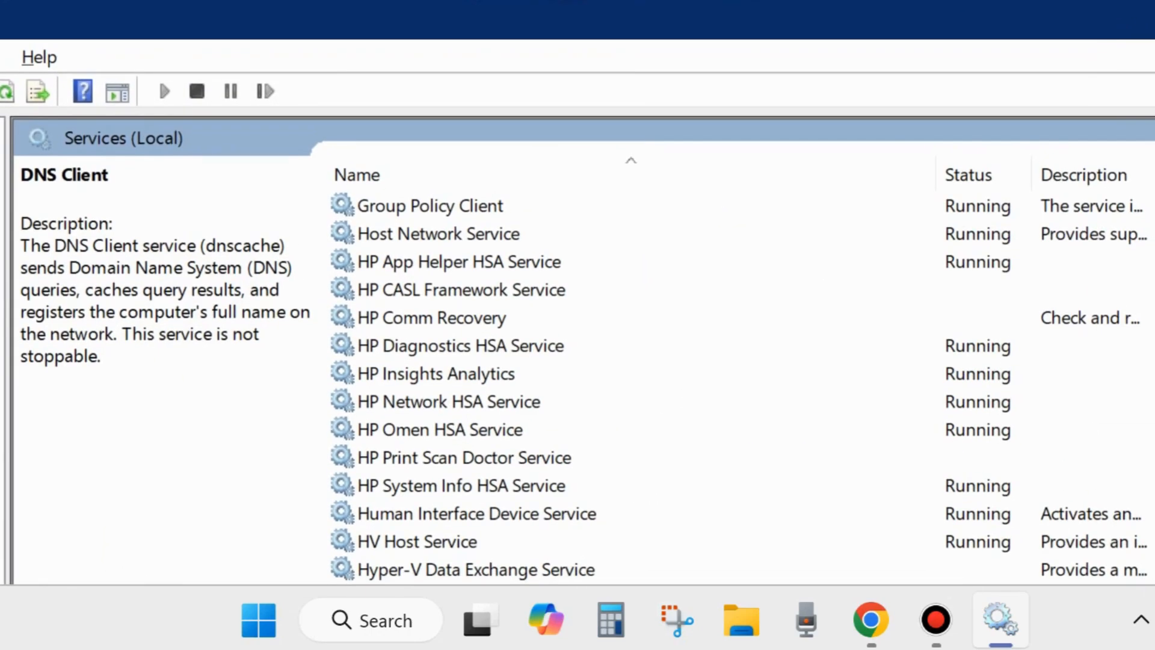
scroll(740, 388, "down", 20)
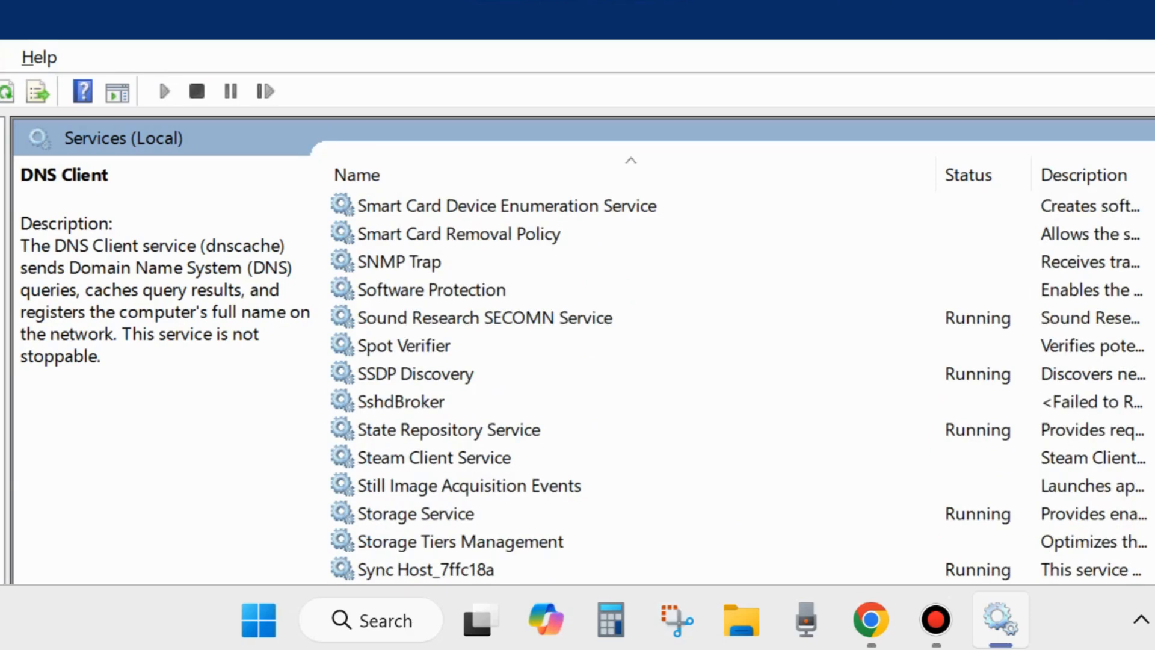
scroll(740, 388, "up", 6)
scroll(385, 429, "down", 3)
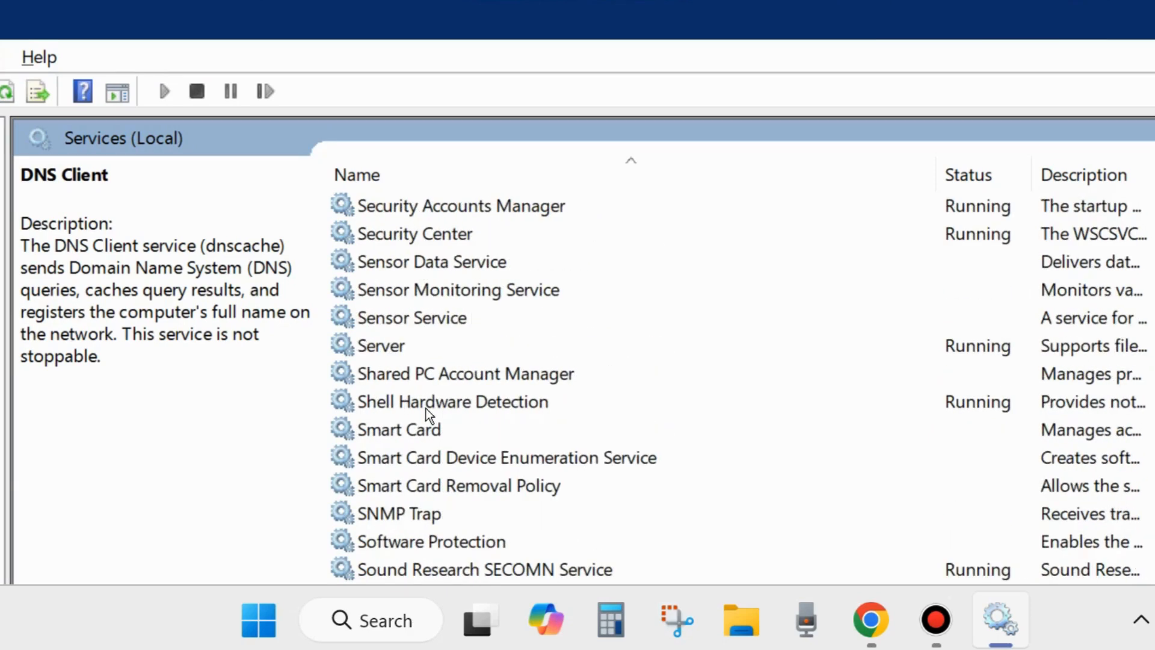
scroll(525, 453, "down", 4)
scroll(525, 453, "up", 8)
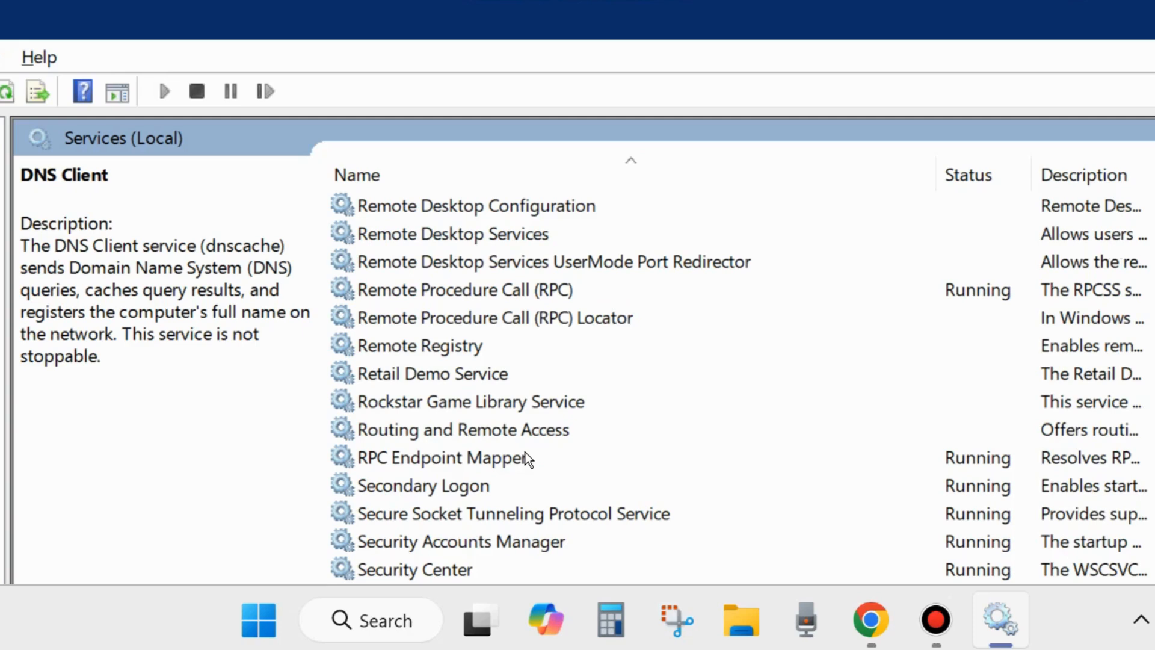
scroll(525, 453, "down", 1)
scroll(526, 452, "down", 1)
scroll(525, 453, "down", 1)
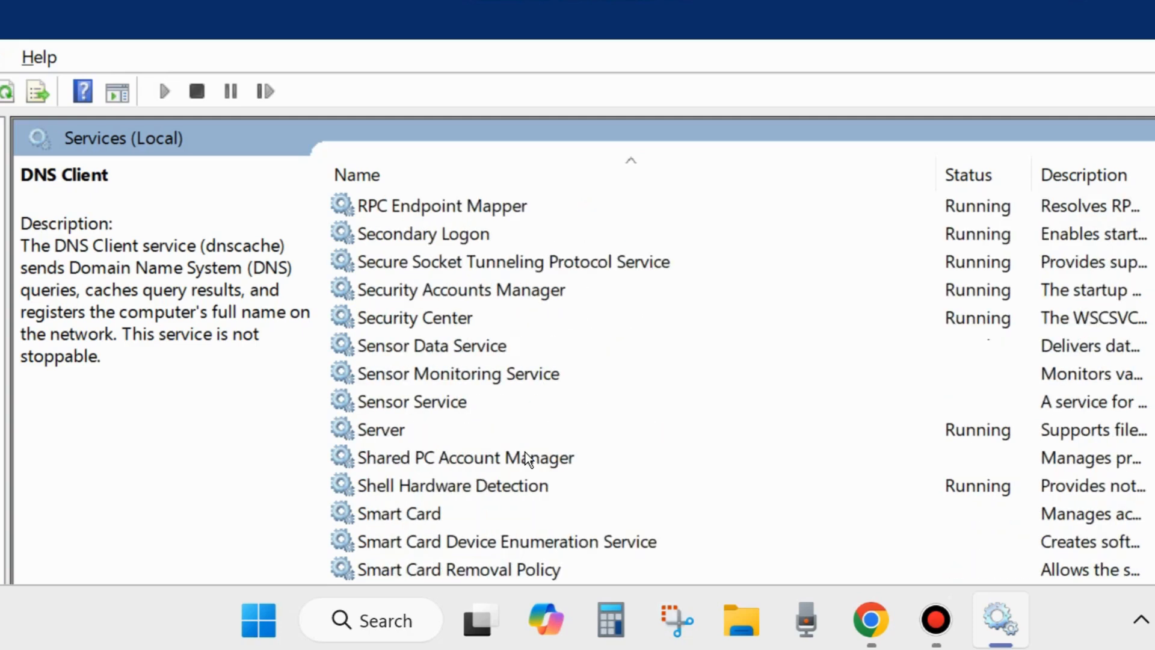
left_click(373, 434)
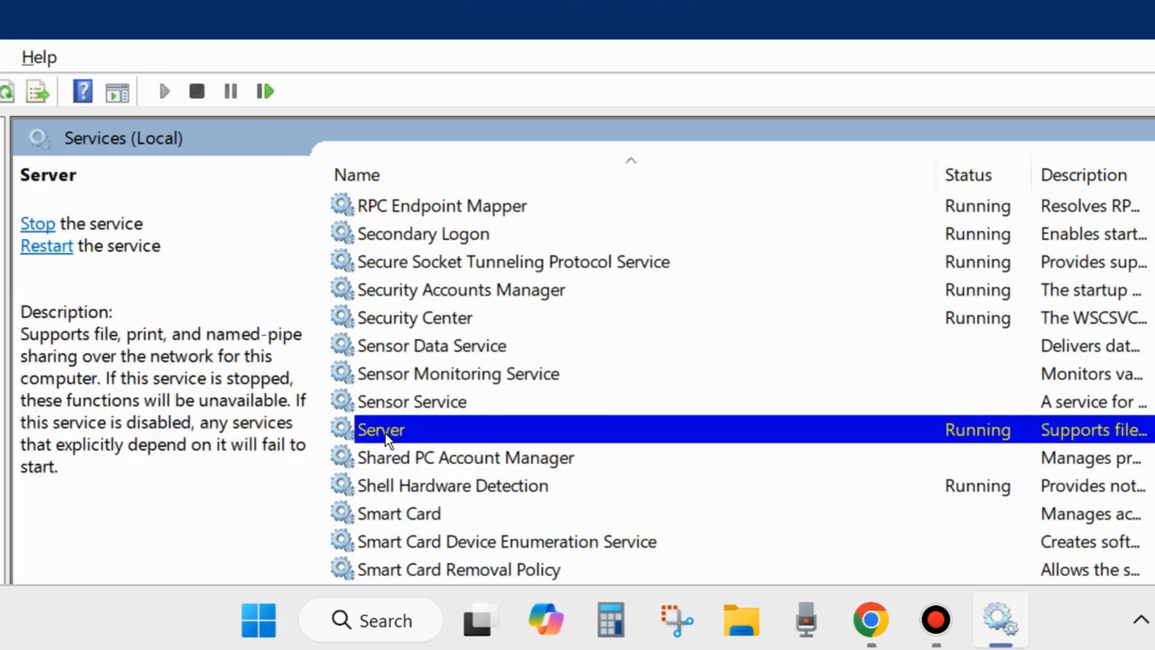
right_click(385, 433)
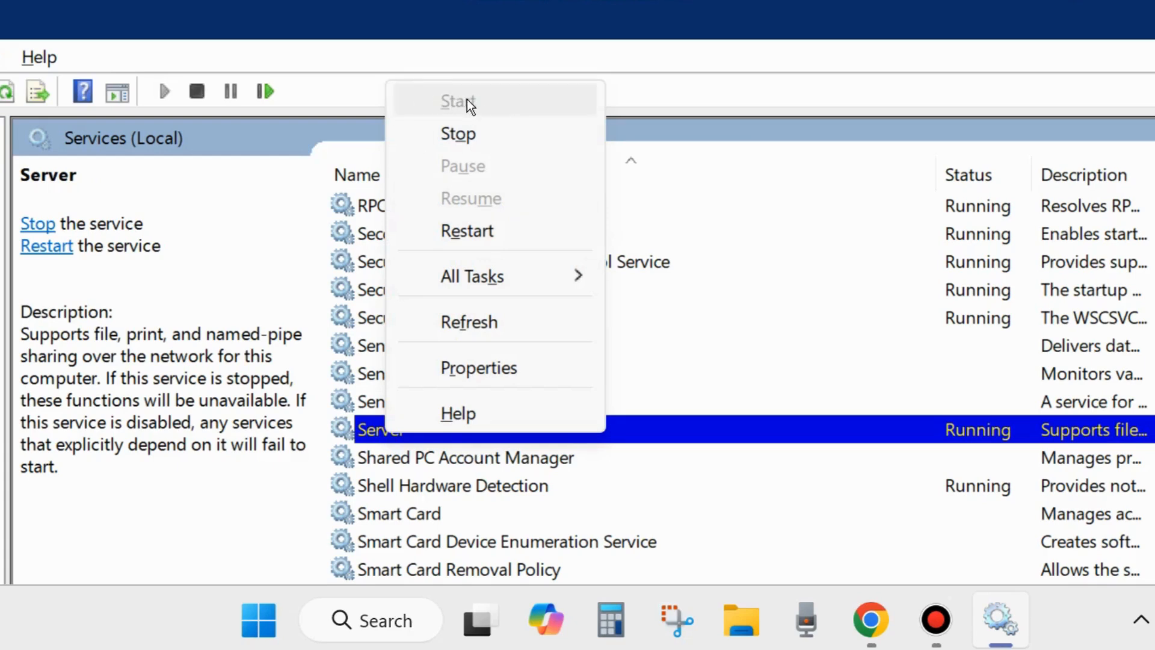
left_click(477, 232)
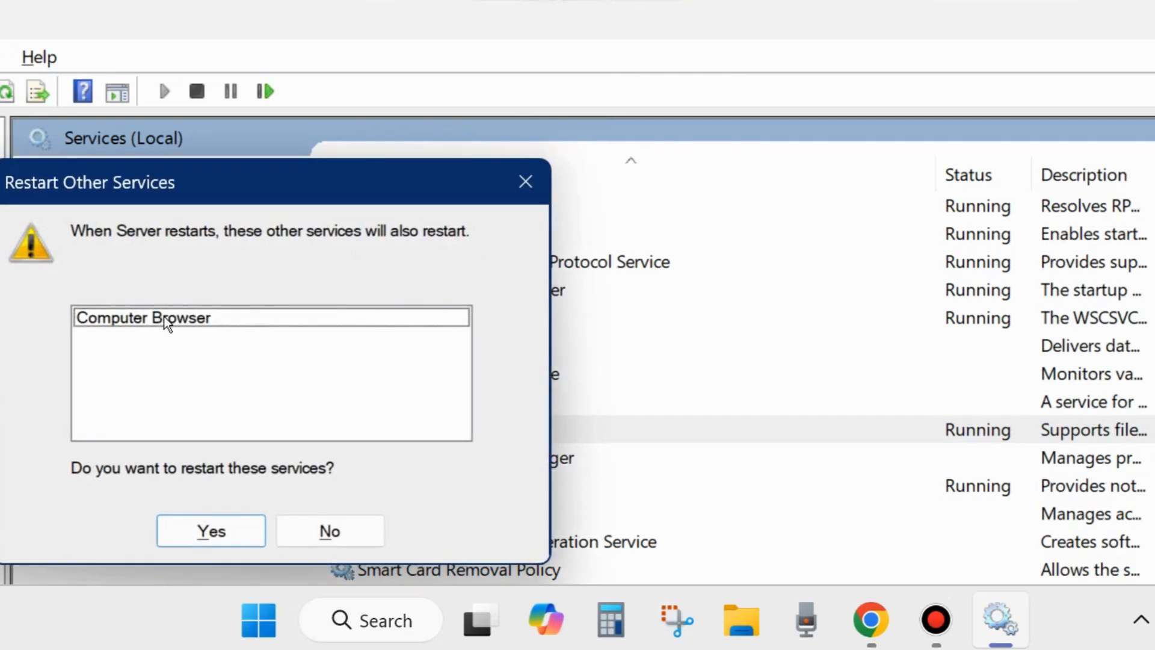
left_click(222, 529)
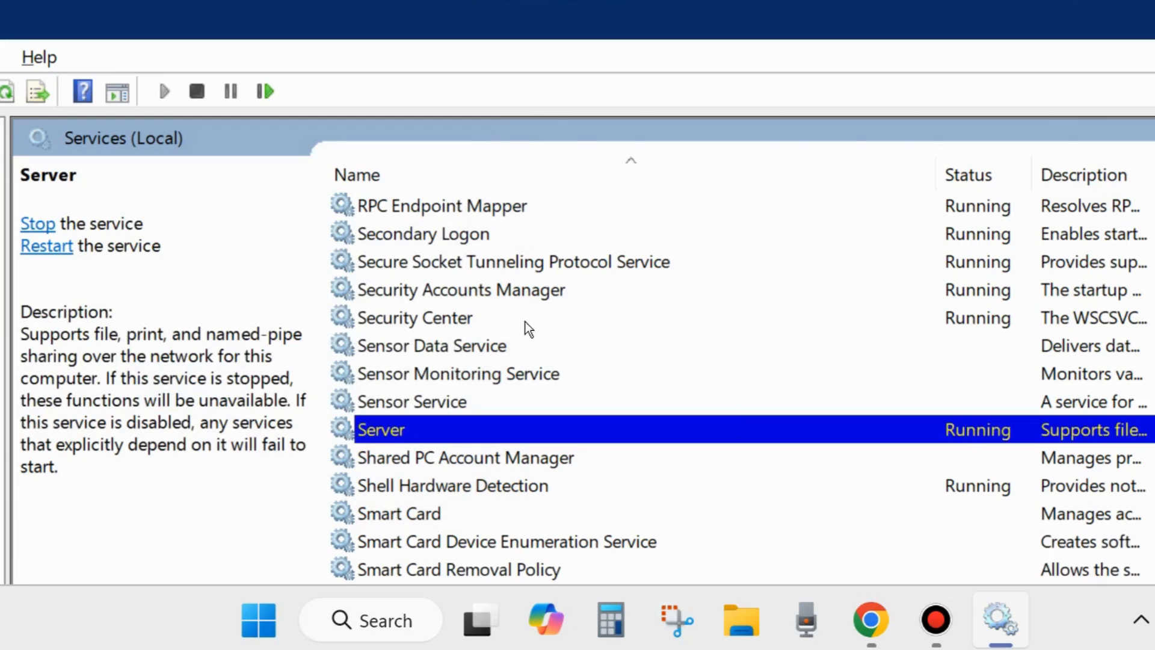
Step: Review the Server service's startup type and status in its properties, and close both the properties and the Services console
double_click(401, 429)
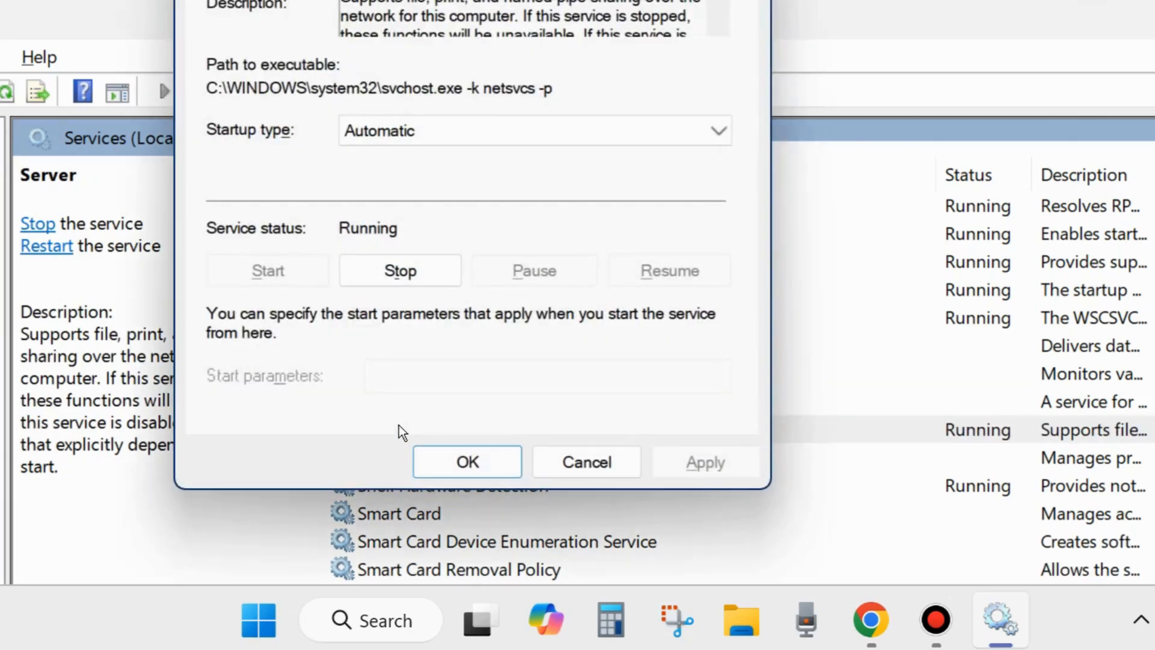
left_click_drag(476, 0, 495, 1)
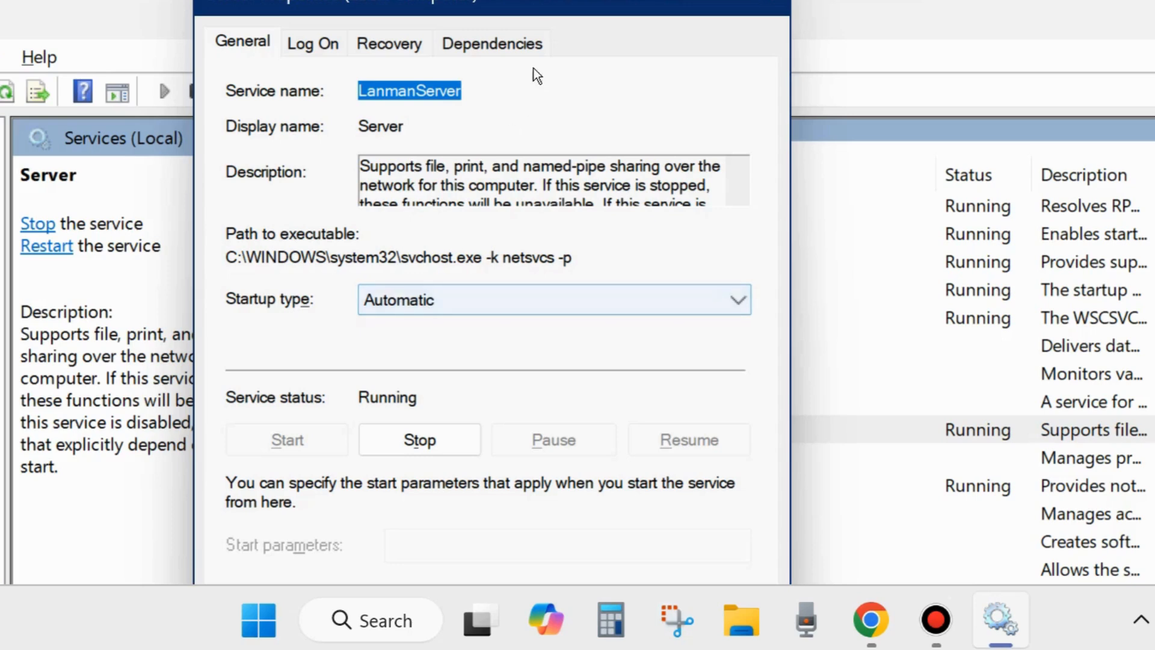
left_click_drag(537, 2, 535, 0)
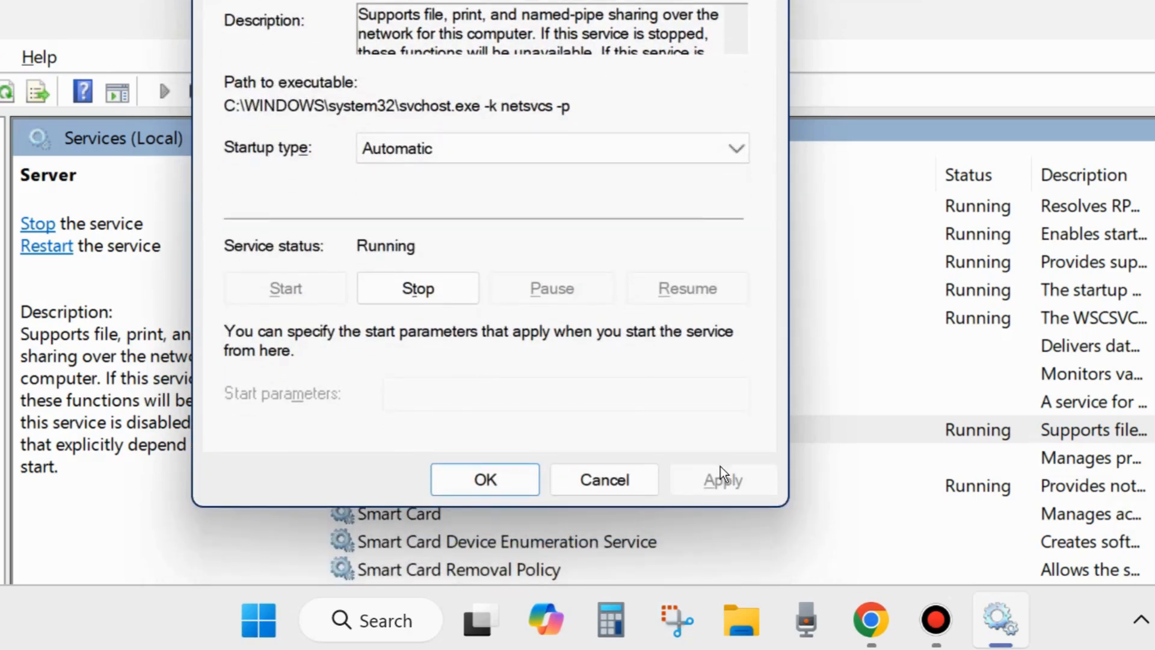
left_click(501, 479)
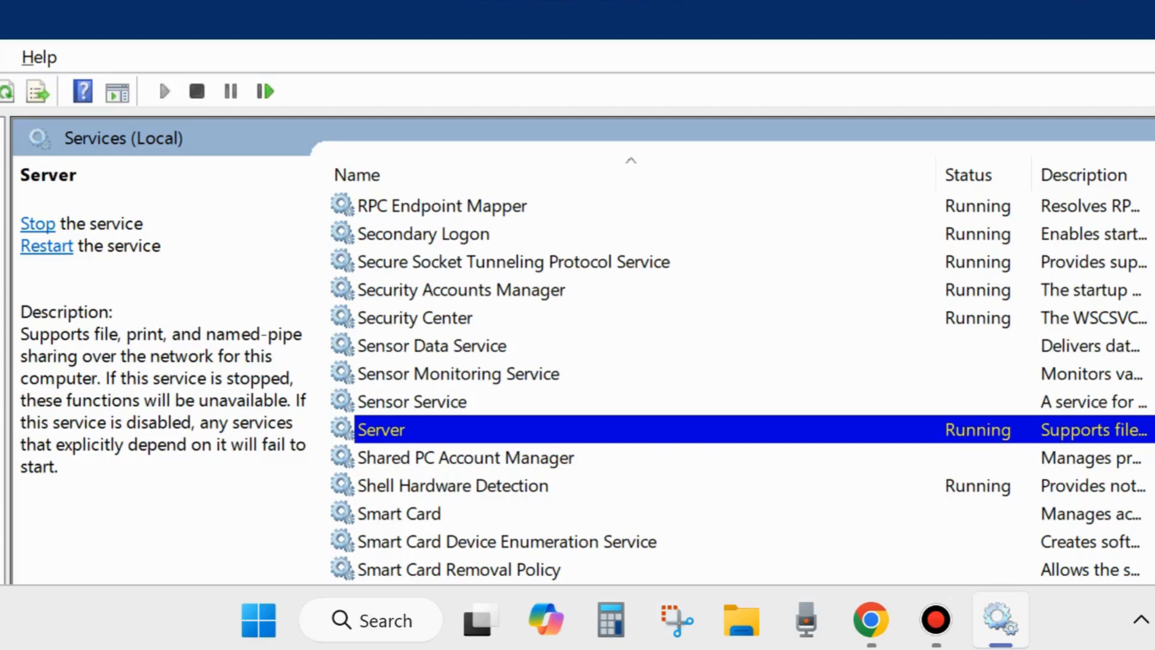
key("alt+F4")
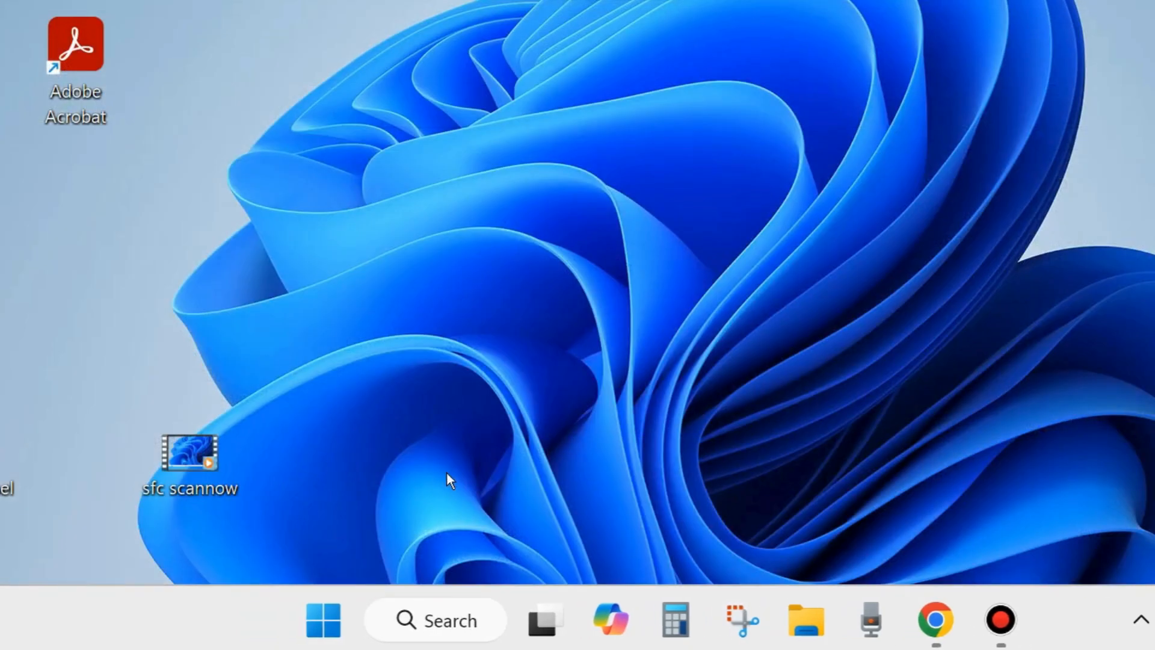
Step: Launch System Configuration by running msconfig and reposition its window so it is fully visible
right_click(317, 625)
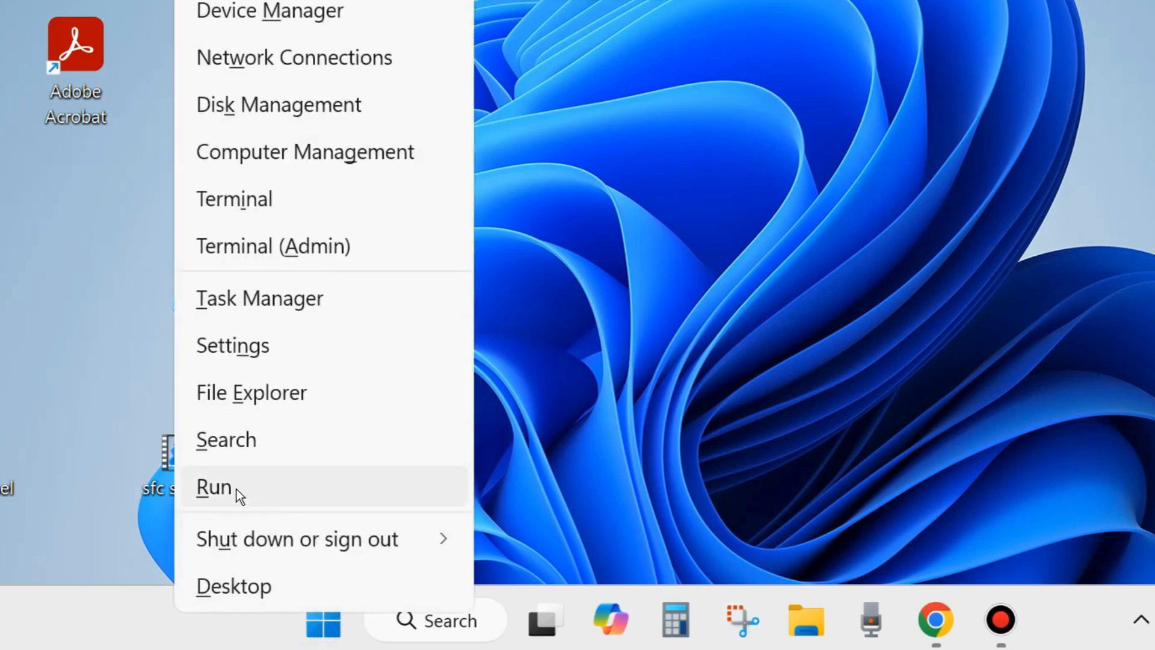
left_click(236, 490)
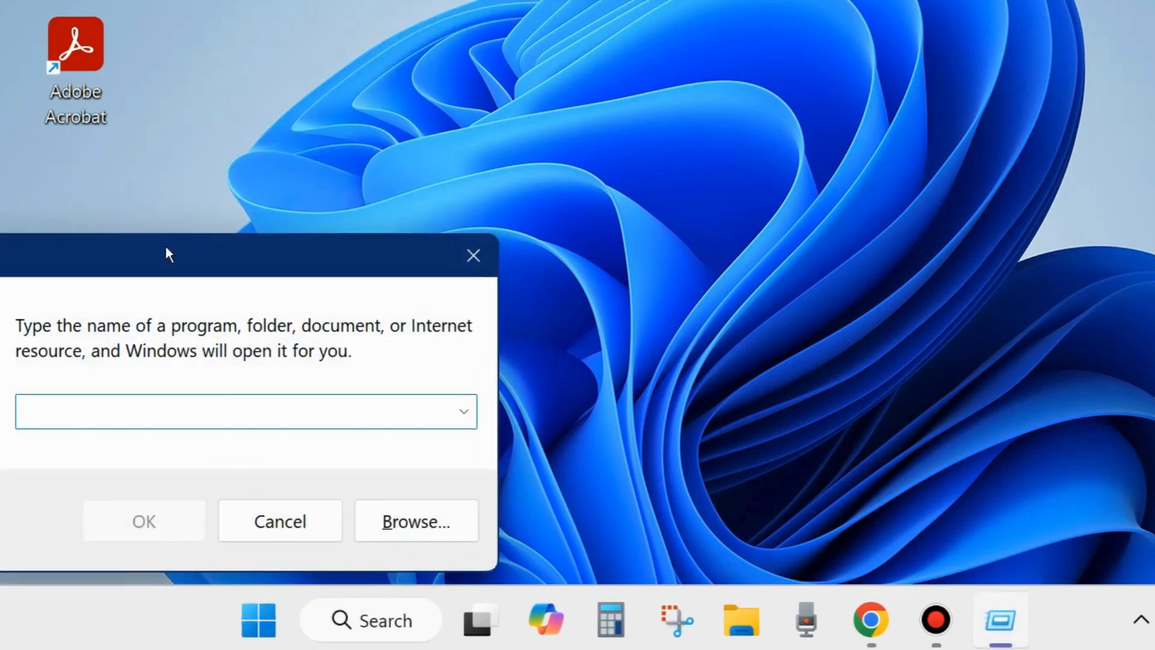
left_click_drag(150, 263, 498, 139)
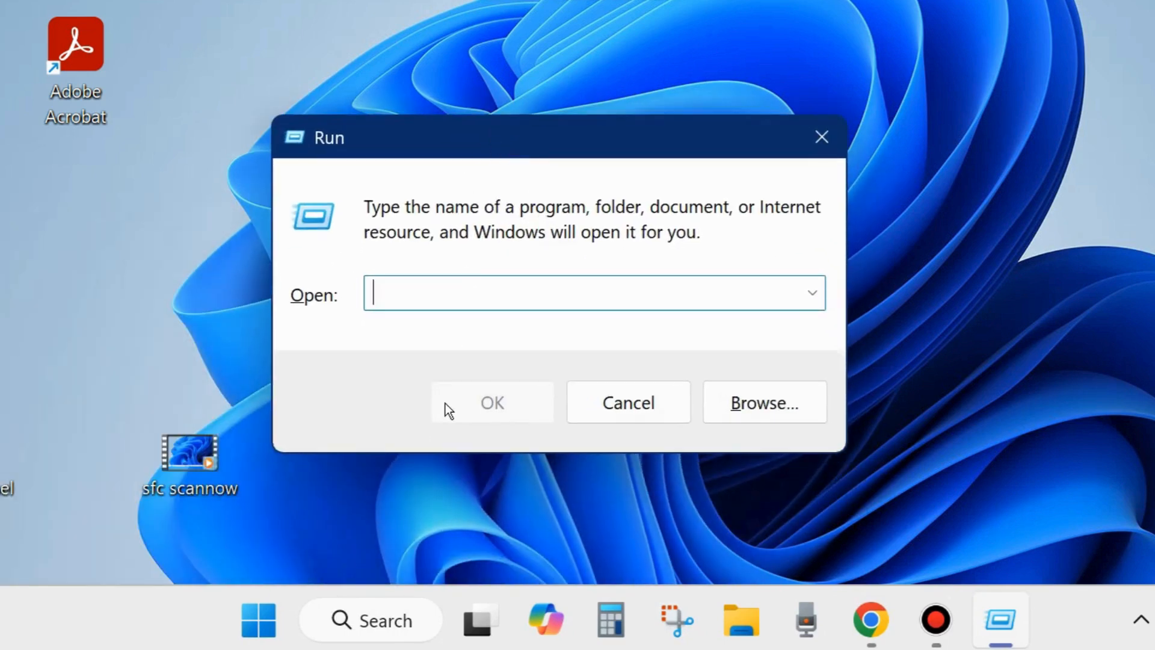
type("msco")
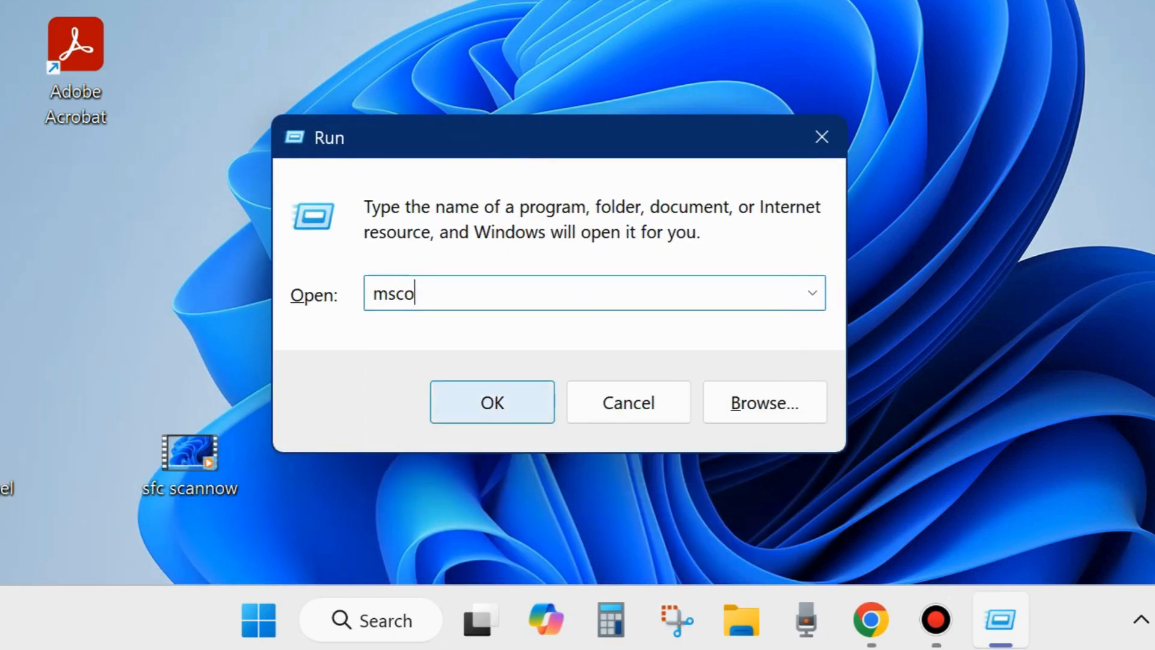
type("nfig")
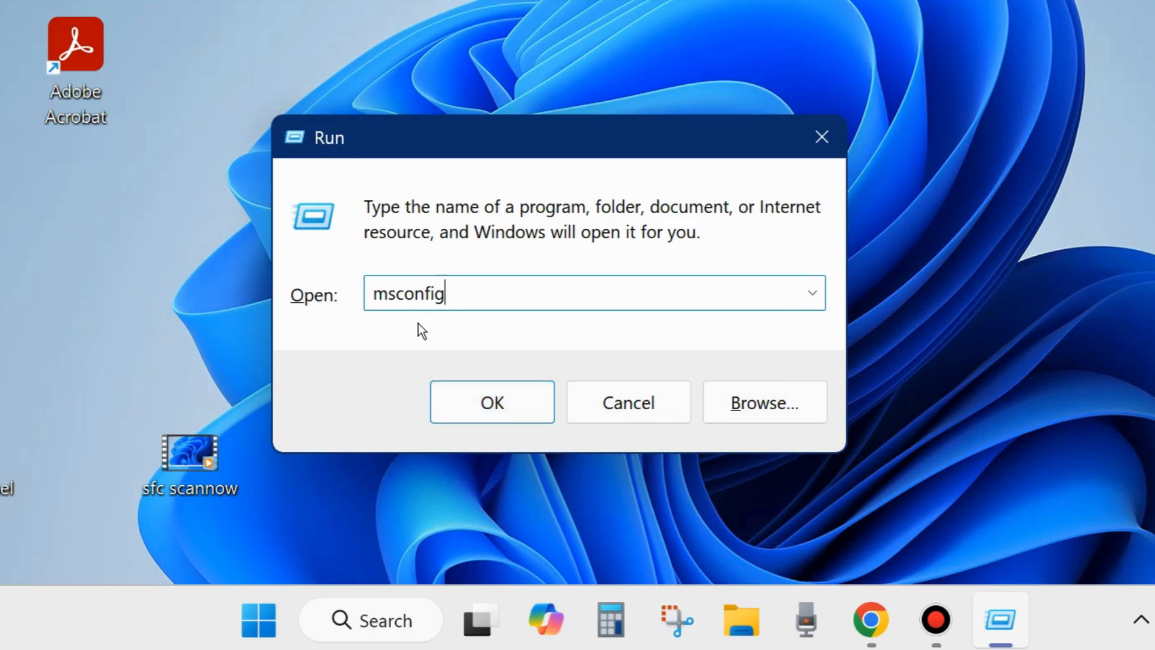
left_click(485, 400)
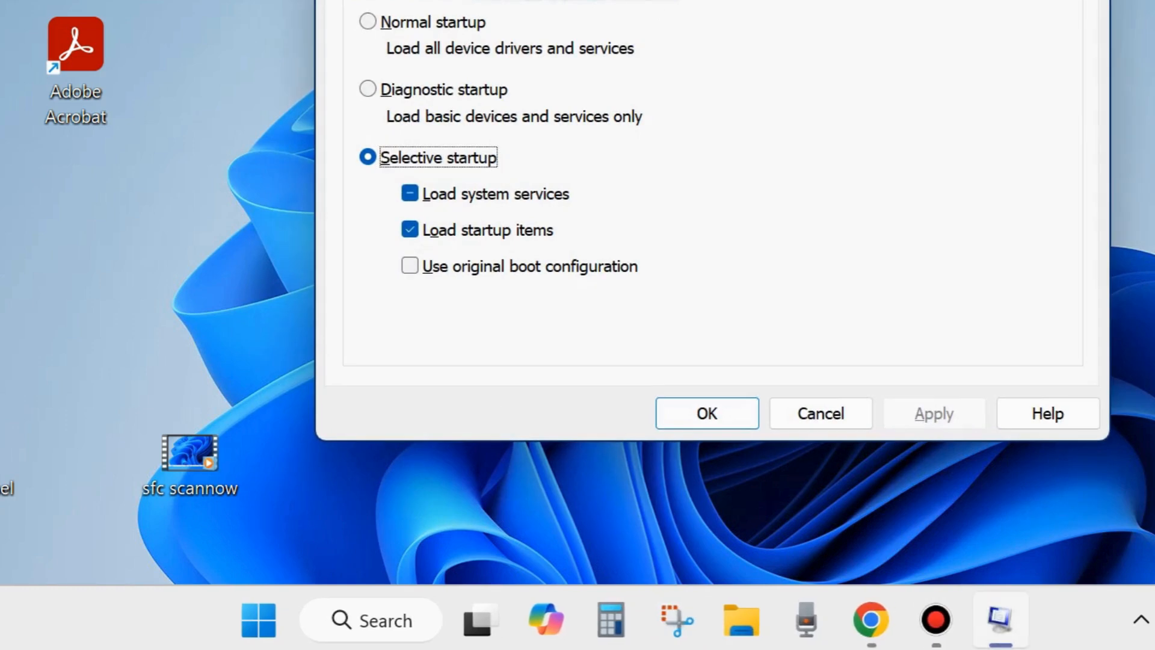
left_click_drag(715, 0, 619, 14)
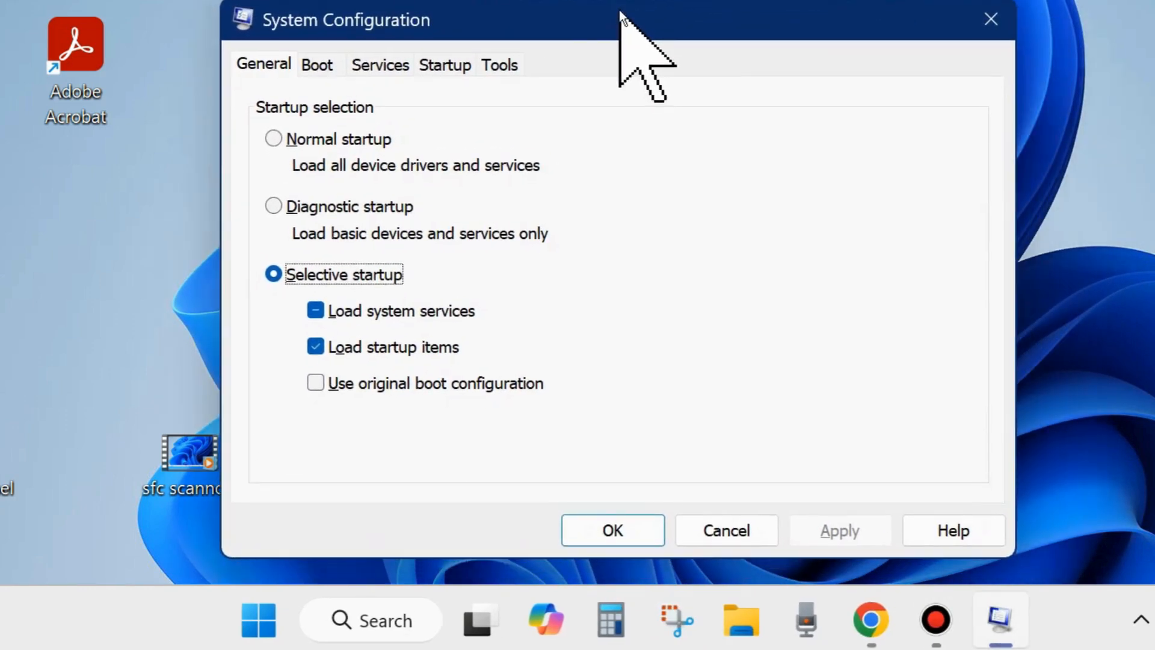
Step: Hide all Microsoft services in System Configuration's list of services
left_click(381, 66)
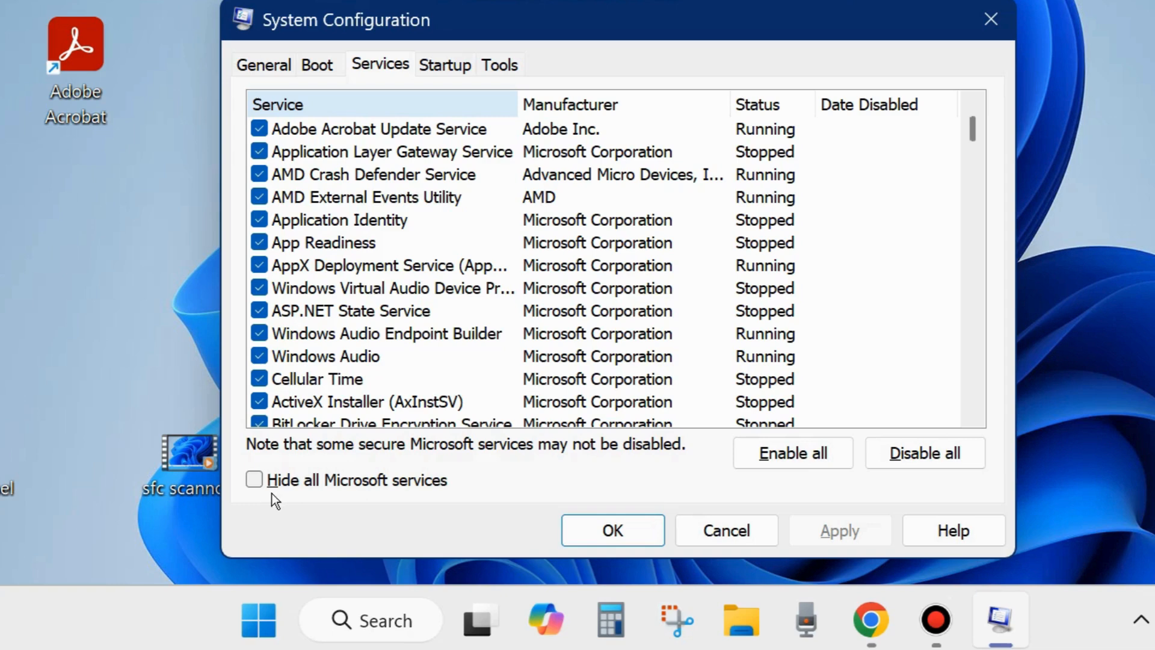
left_click(252, 479)
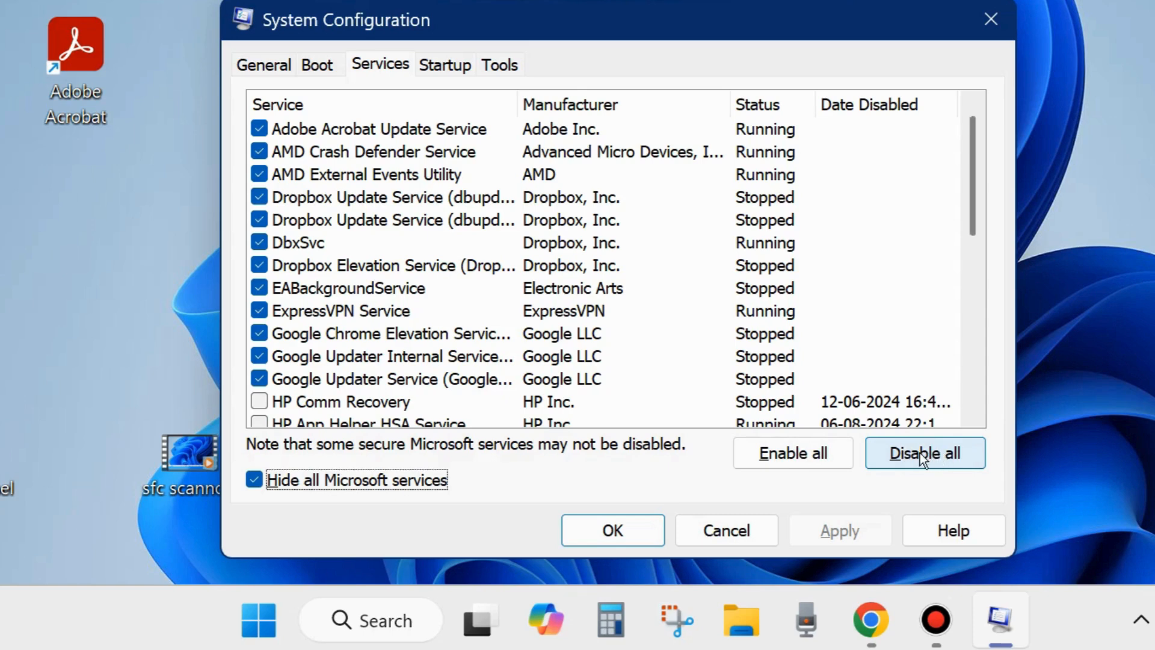
Step: Open Task Manager from System Configuration's startup settings and look through the startup apps for any that are enabled
left_click(450, 64)
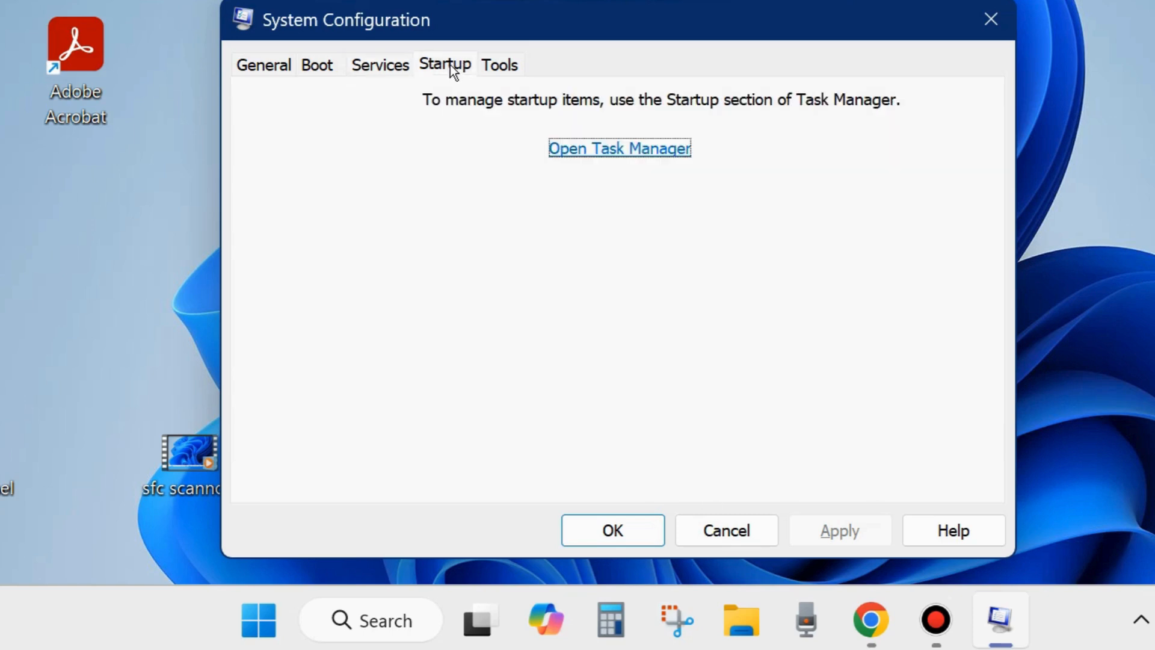
left_click(622, 158)
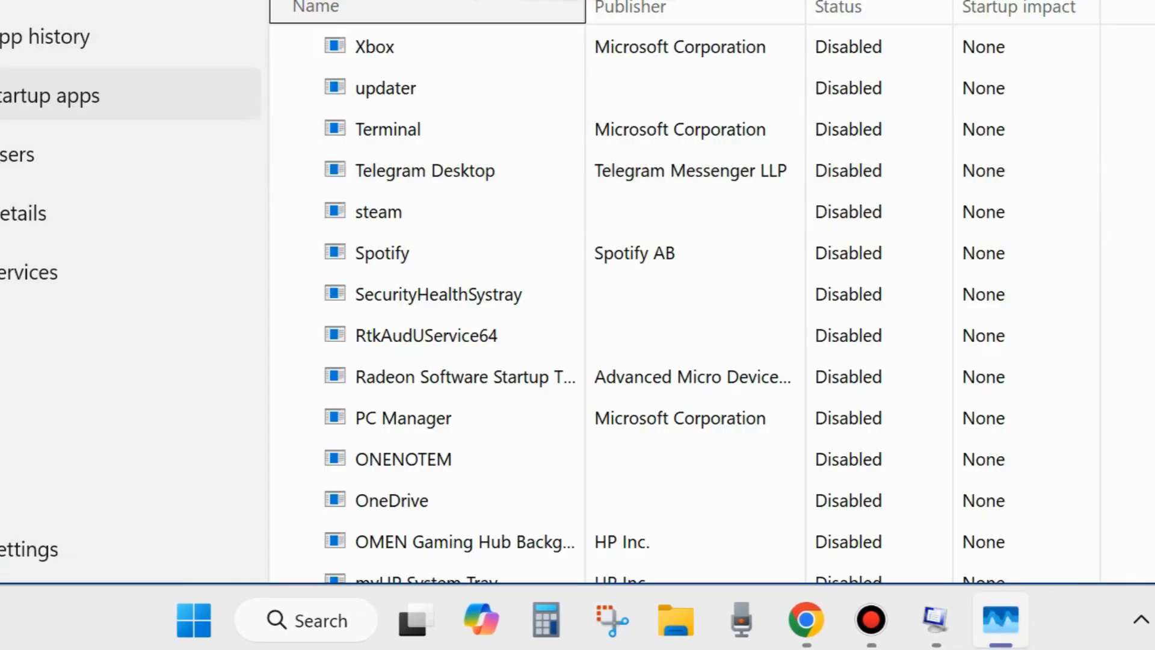
left_click_drag(905, 0, 897, 1)
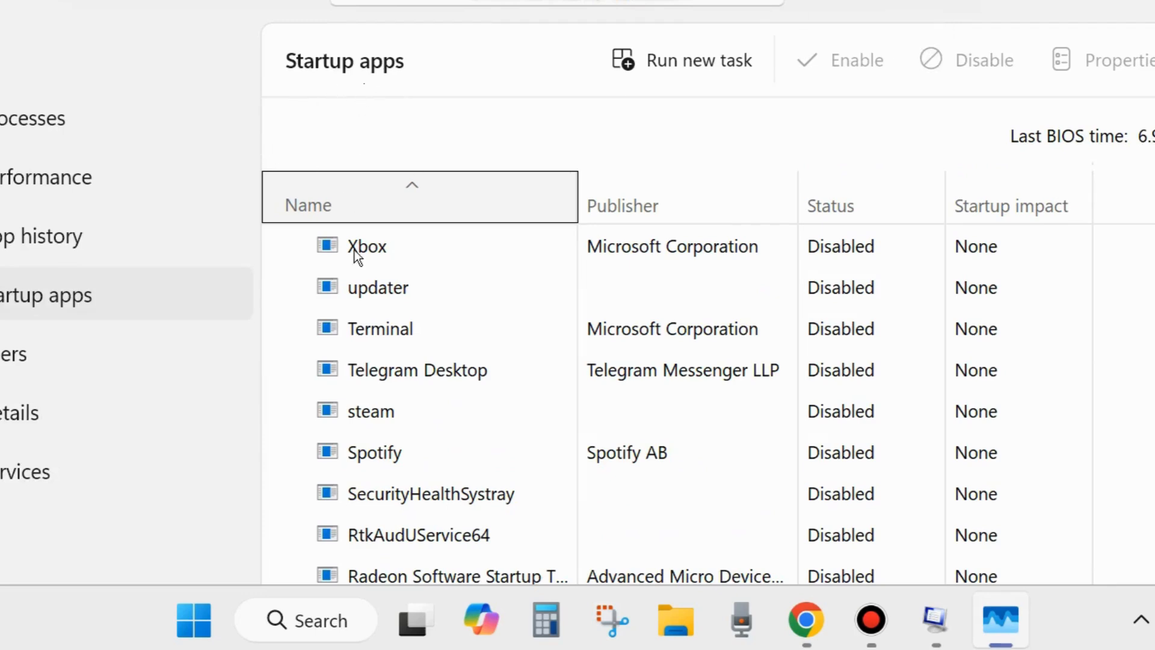
scroll(839, 469, "down", 5)
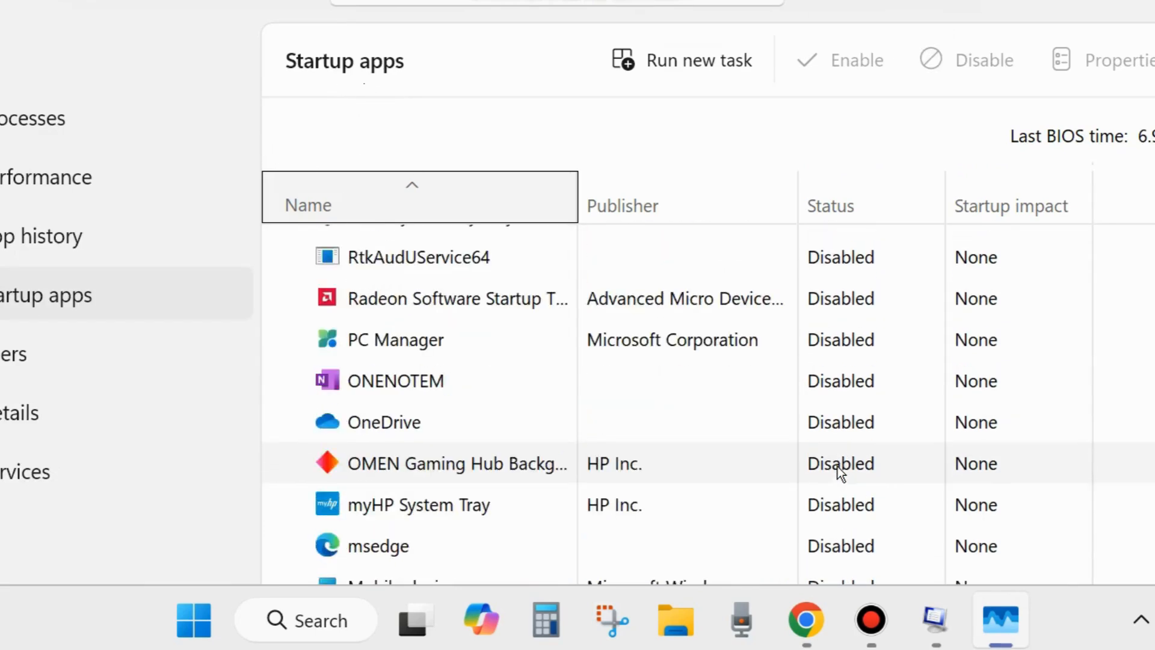
scroll(838, 467, "down", 3)
left_click_drag(807, 8, 810, 17)
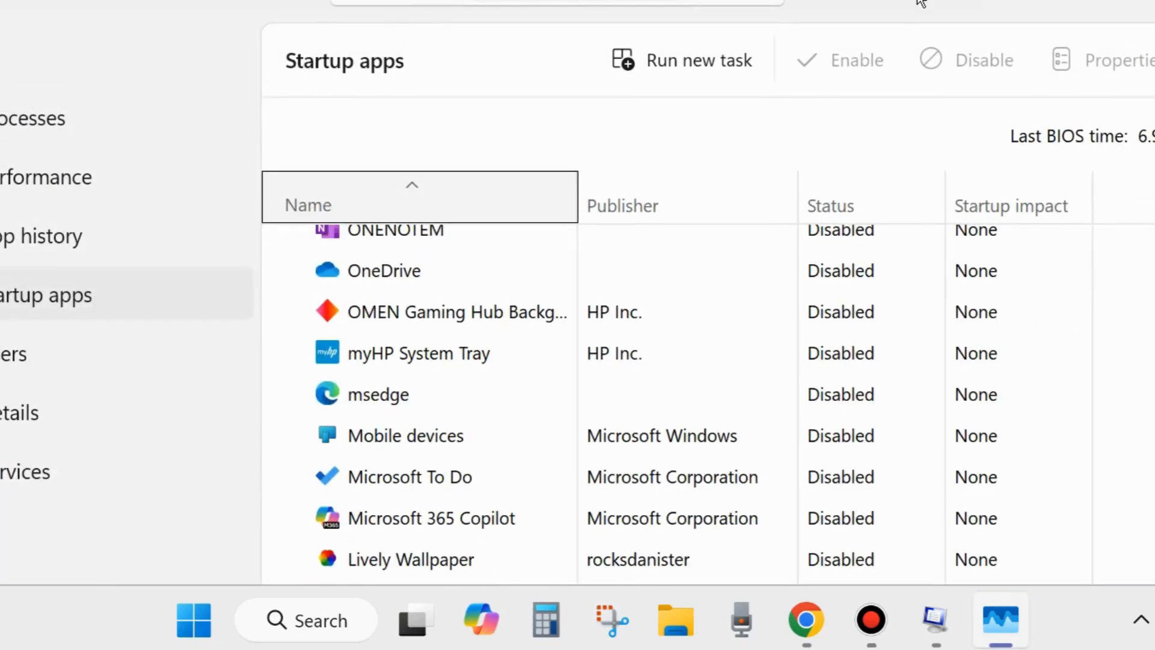
left_click_drag(966, 12, 976, 0)
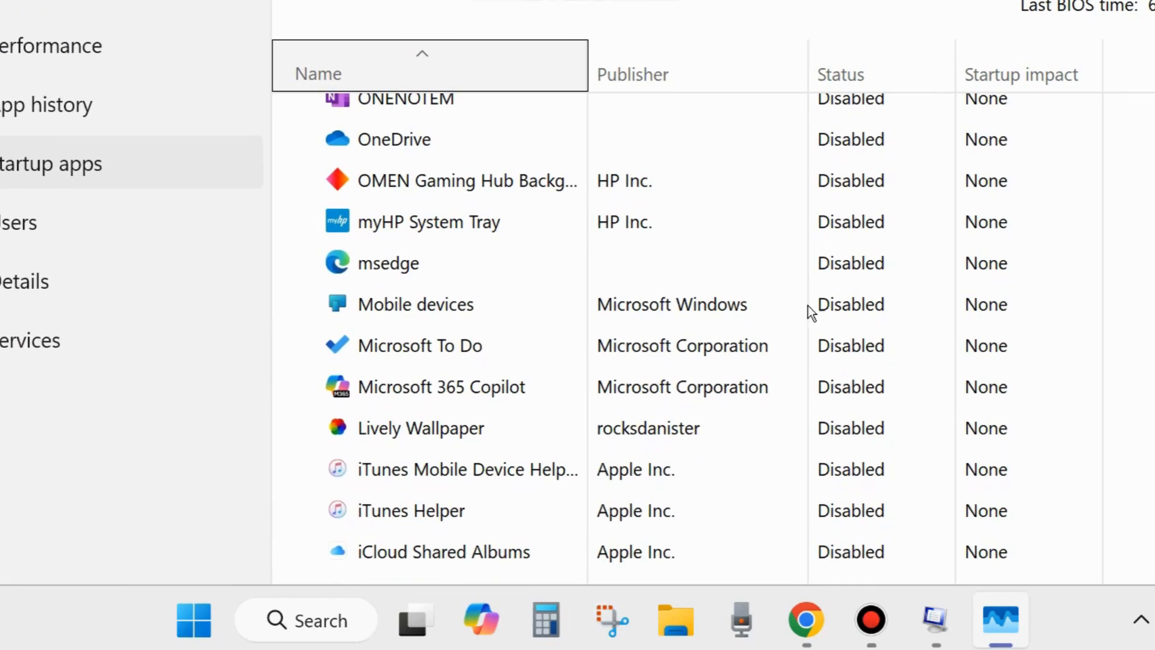
scroll(803, 459, "down", 2)
scroll(803, 461, "down", 3)
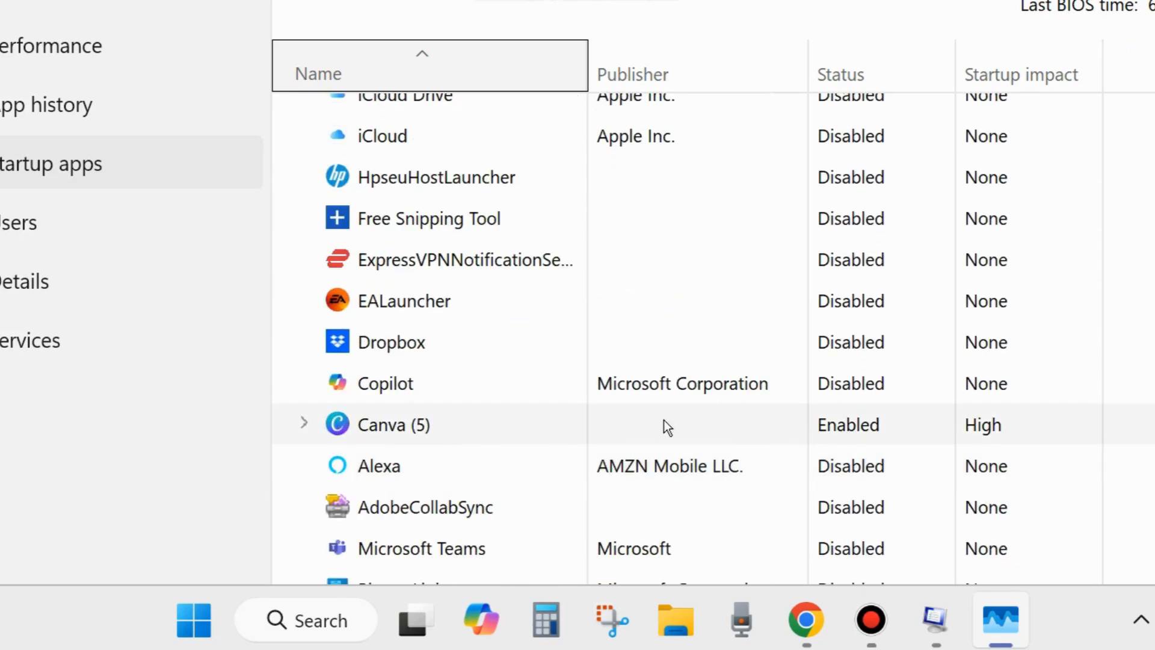
Step: Check the available actions for the Canva startup app without applying any, and close Task Manager and System Configuration
right_click(850, 420)
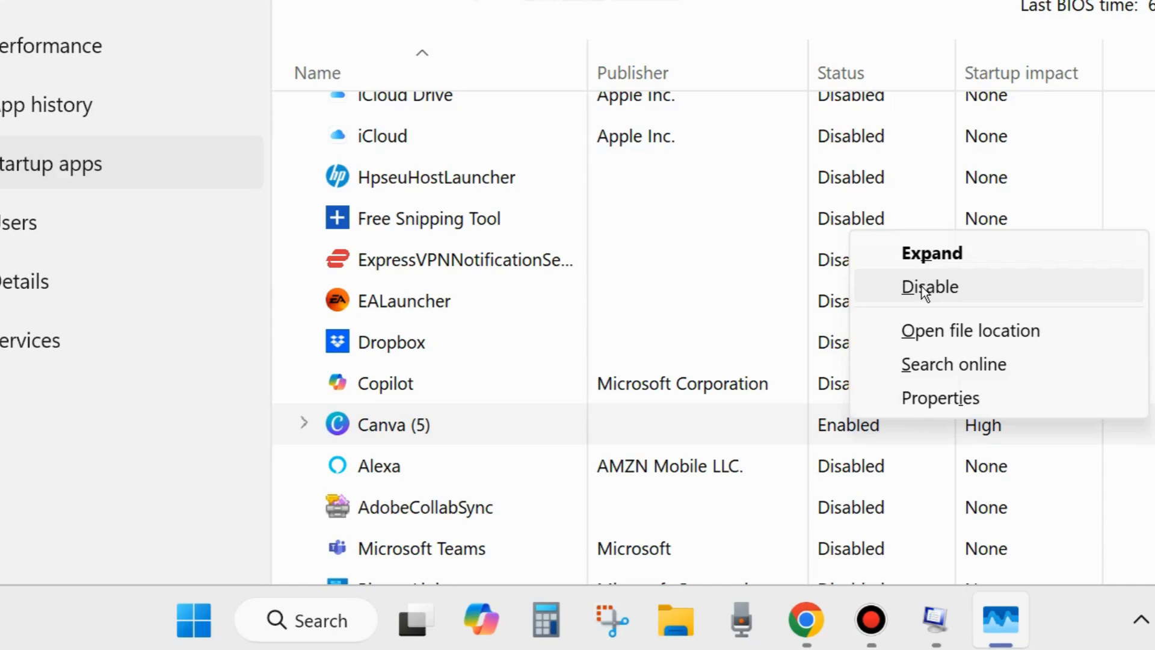
left_click(768, 3)
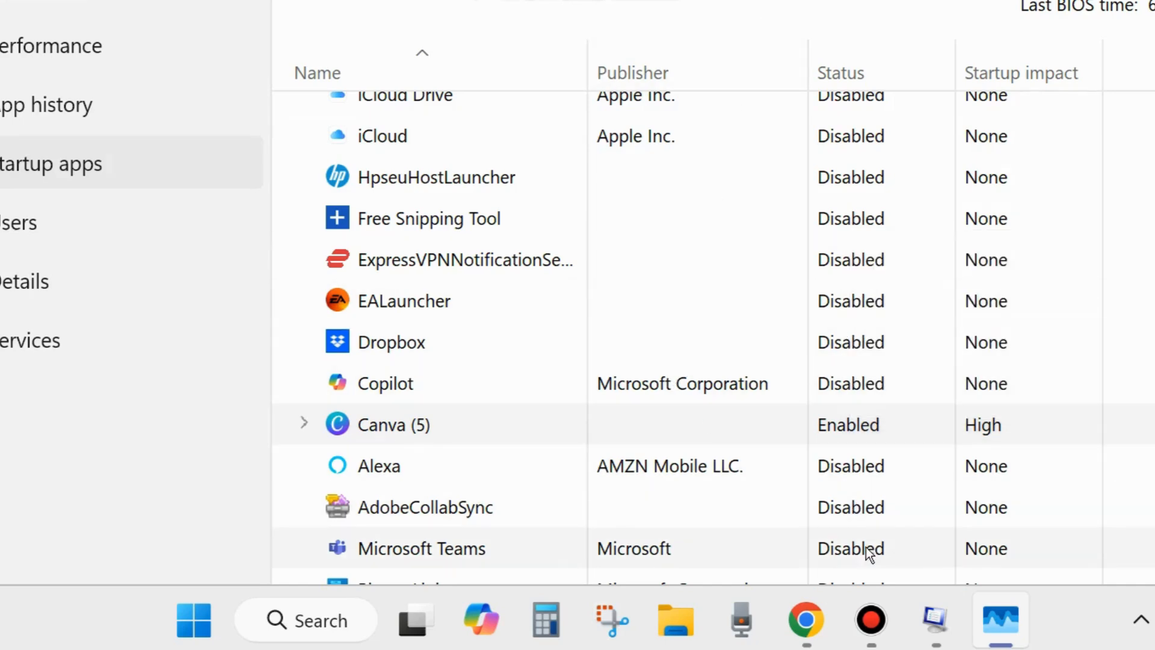
scroll(844, 350, "up", 1)
scroll(847, 361, "up", 4)
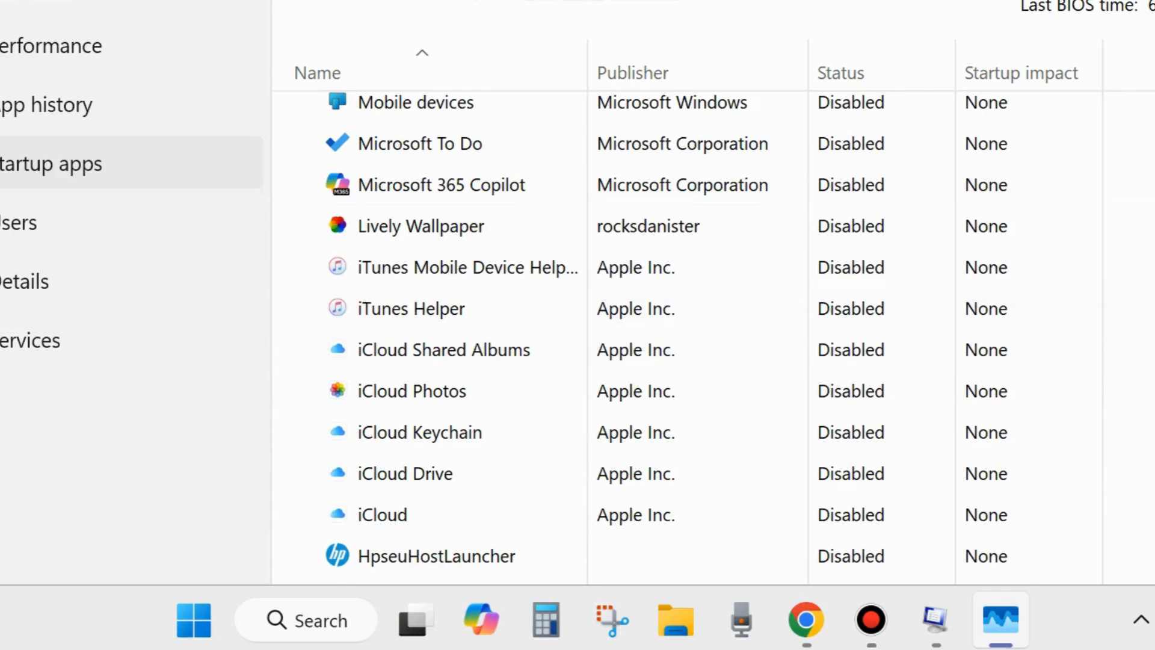
key("alt+F4")
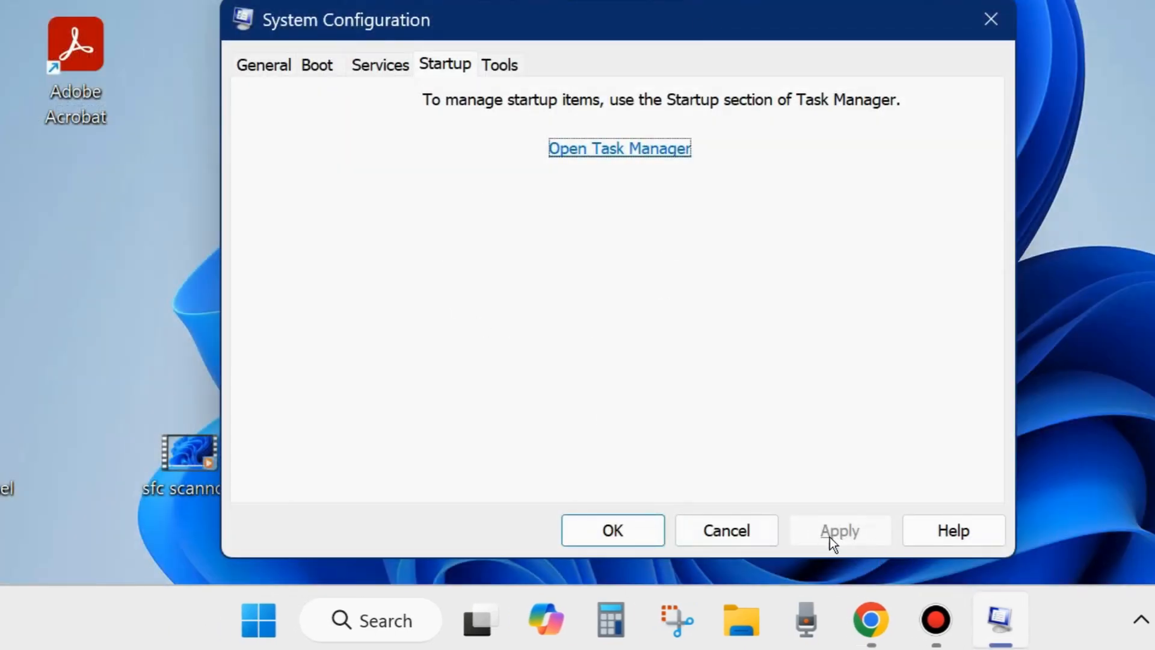
left_click(612, 530)
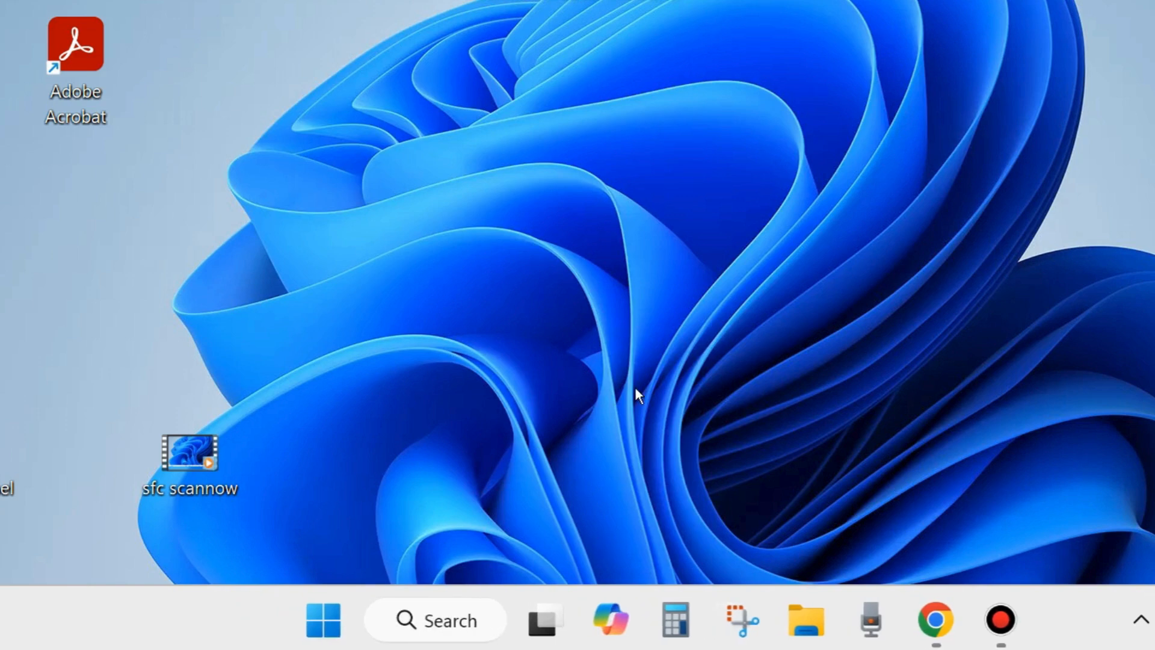
Step: Launch System Restore by running rstrui and reposition its window so the wizard's navigation controls are visible
right_click(323, 620)
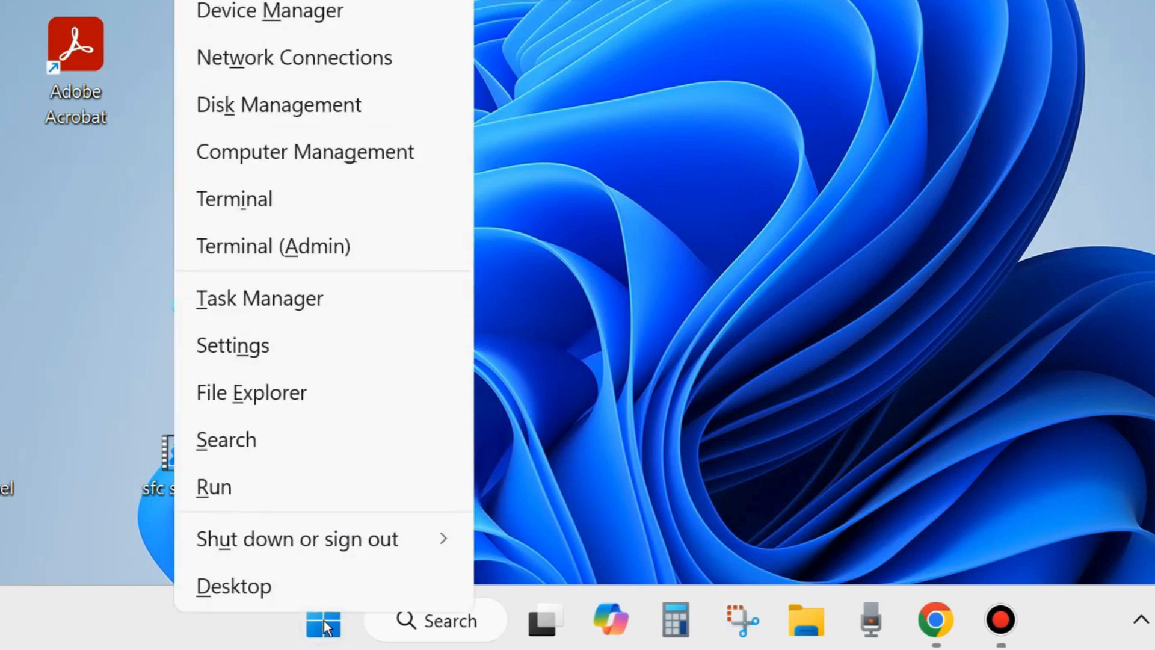
left_click(226, 489)
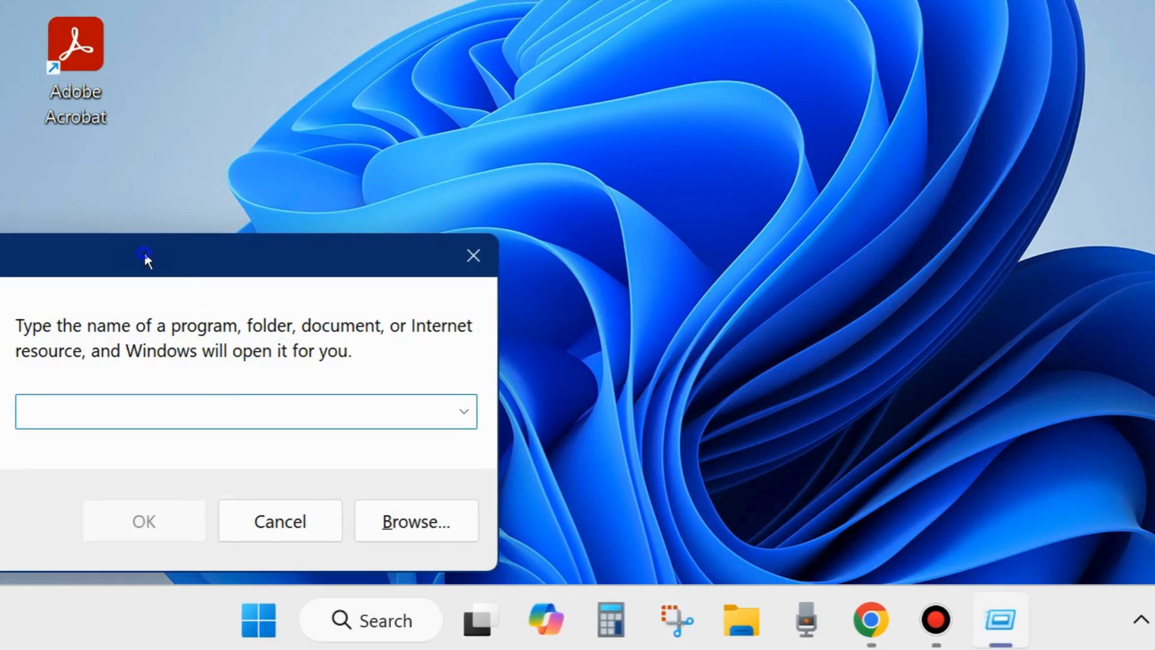
left_click_drag(146, 259, 465, 124)
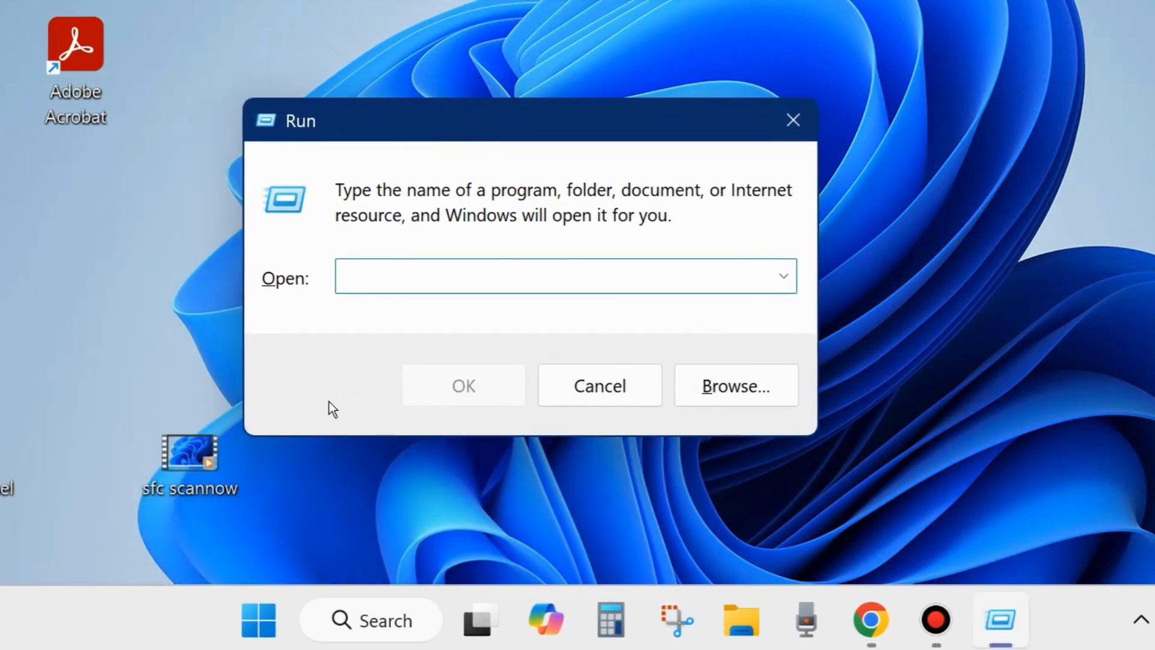
type("rstrui")
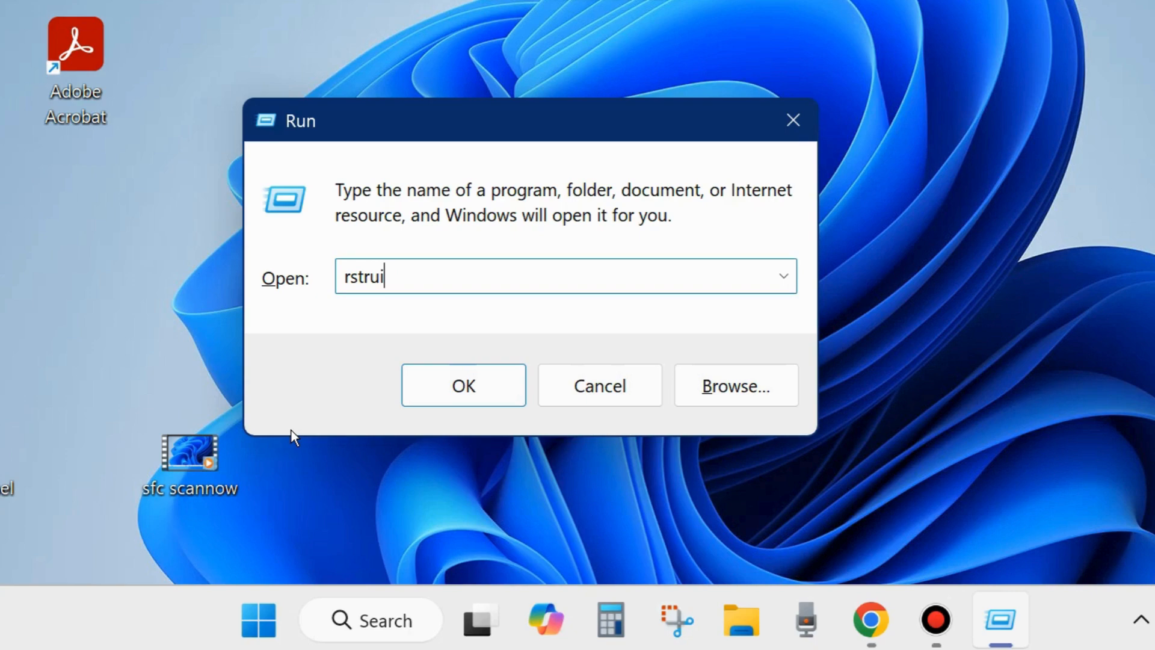
left_click(461, 389)
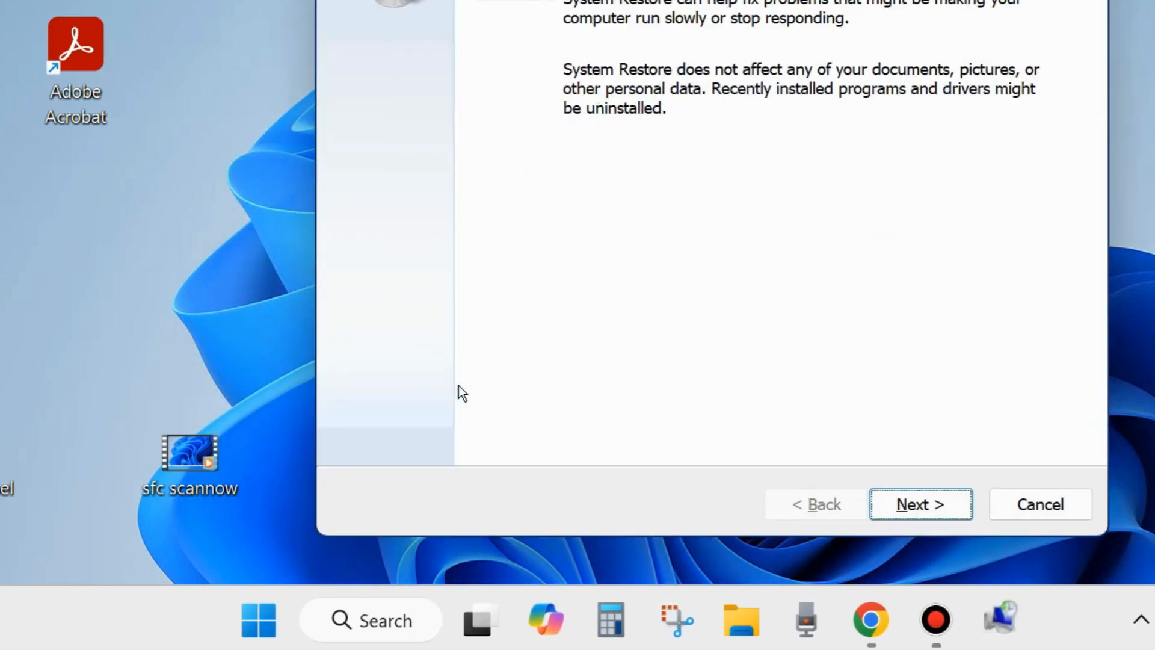
left_click_drag(761, 0, 687, 34)
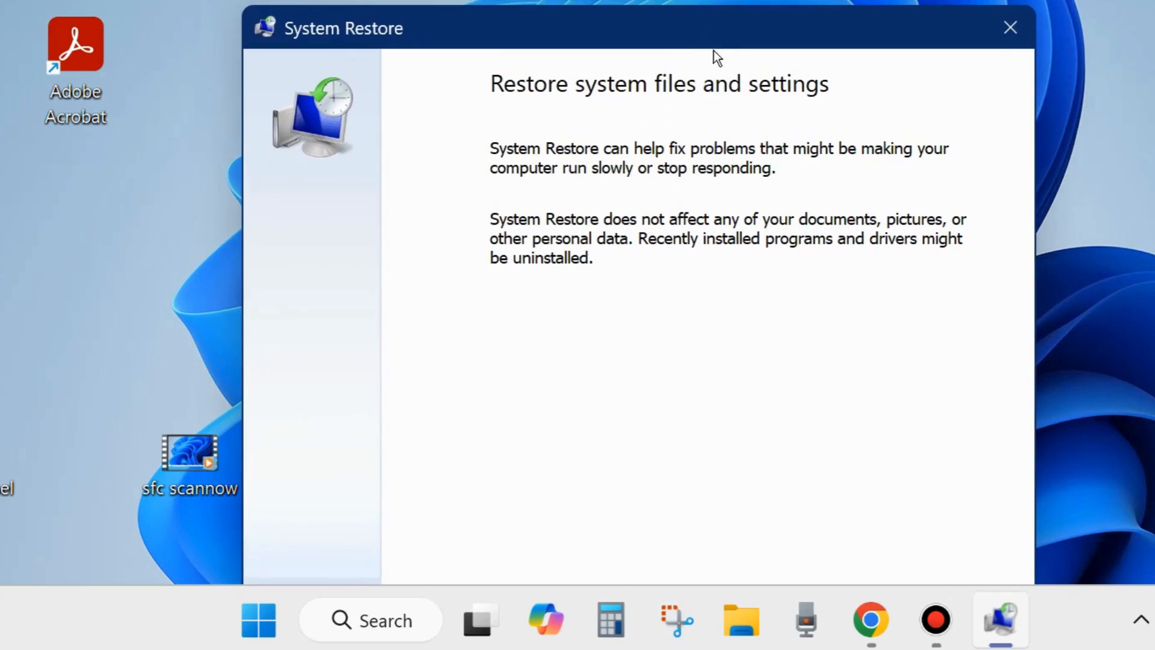
left_click_drag(705, 34, 710, 1)
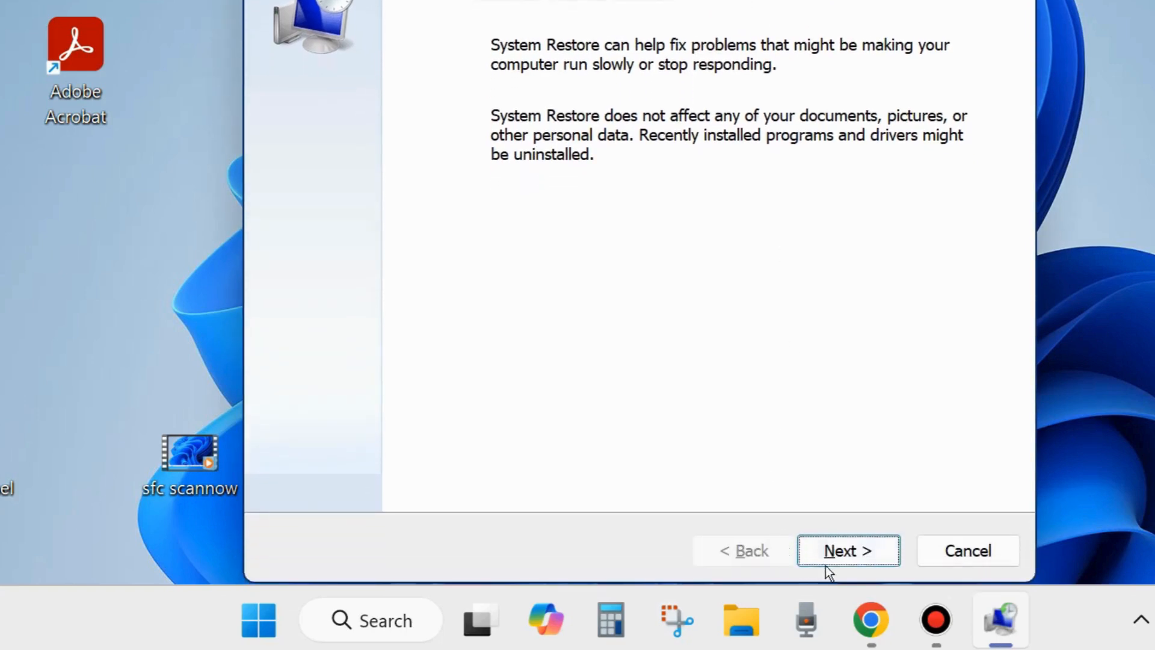
left_click(839, 554)
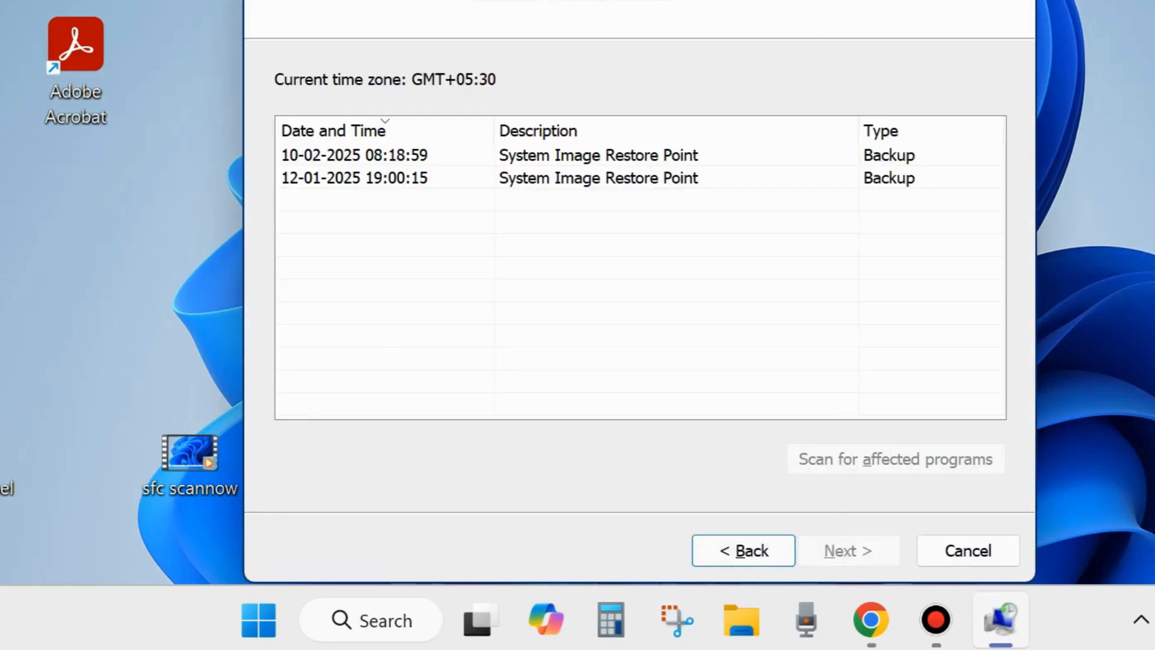
left_click_drag(761, 1, 755, 64)
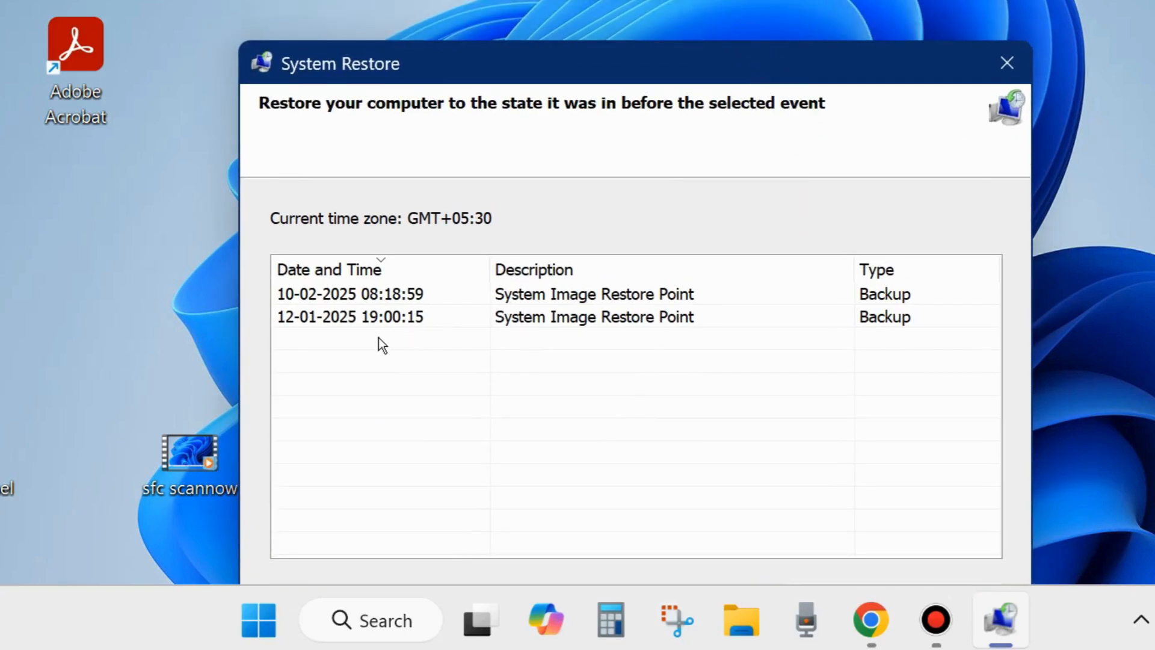
left_click(574, 328)
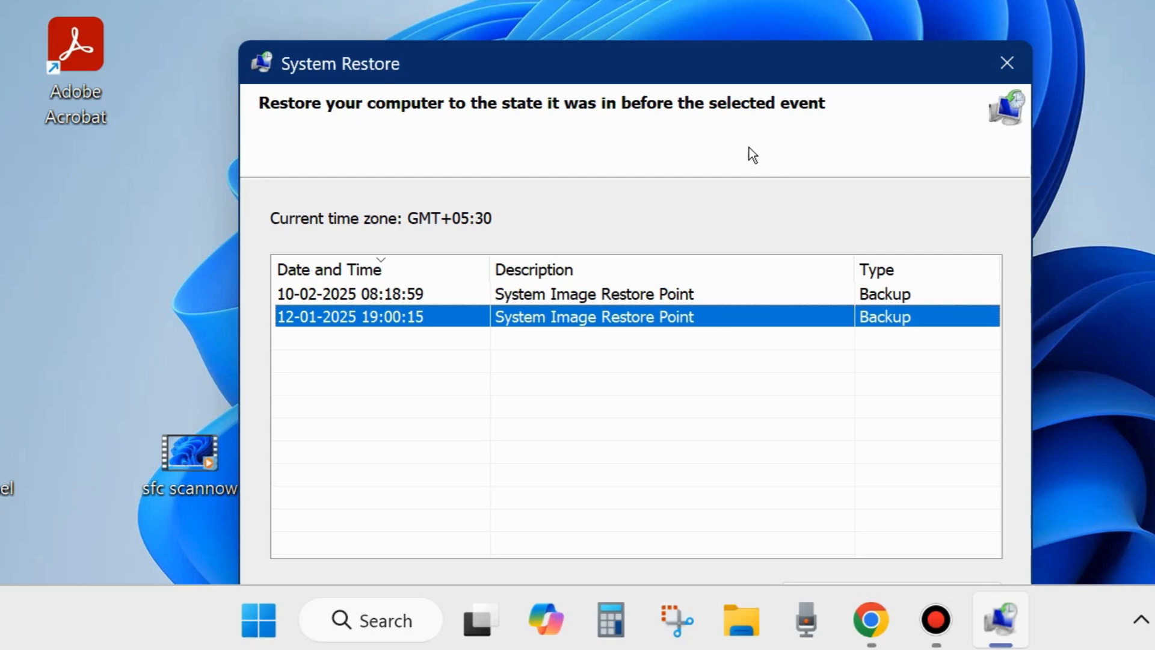
left_click_drag(704, 62, 729, 0)
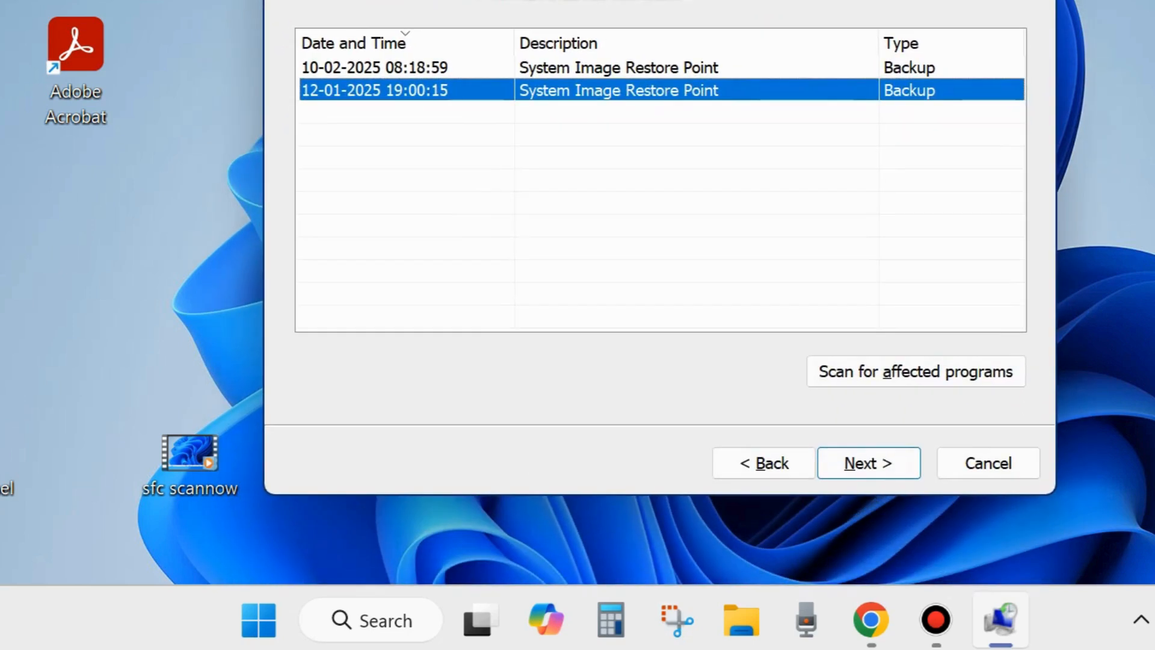
left_click(867, 464)
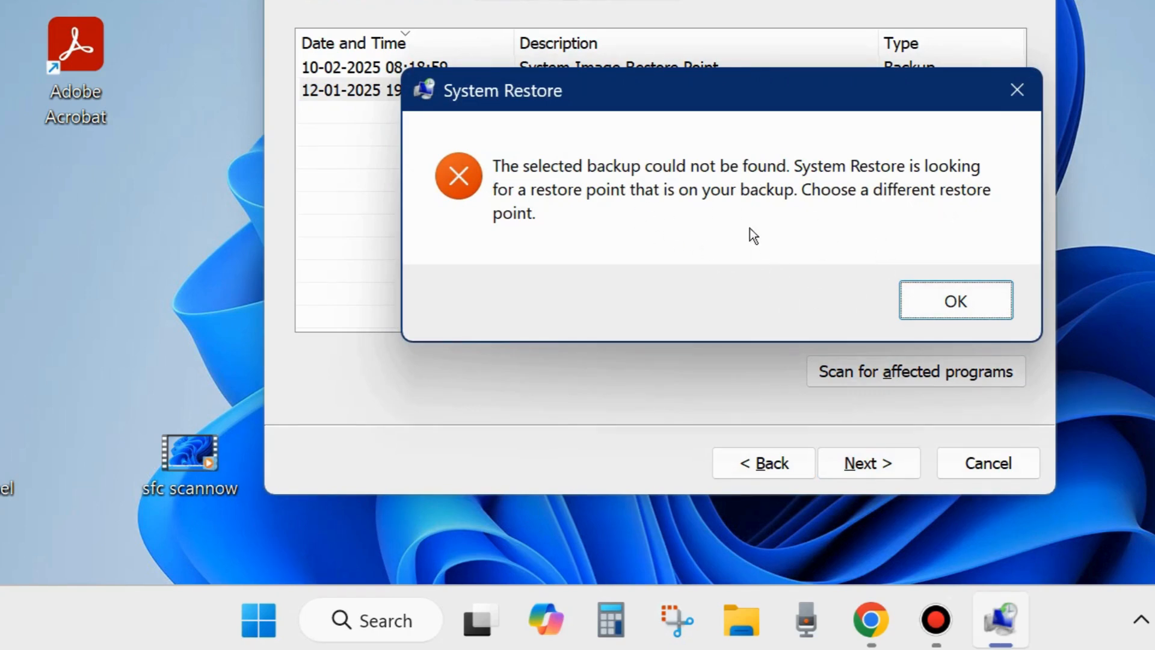
left_click(968, 299)
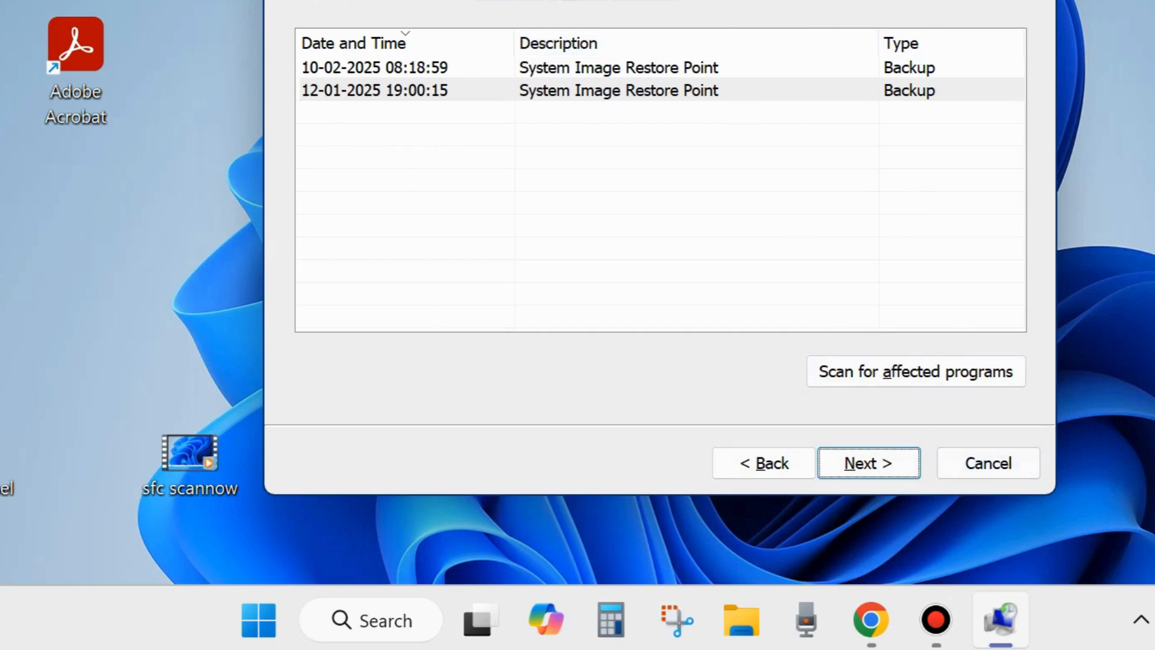
left_click(988, 463)
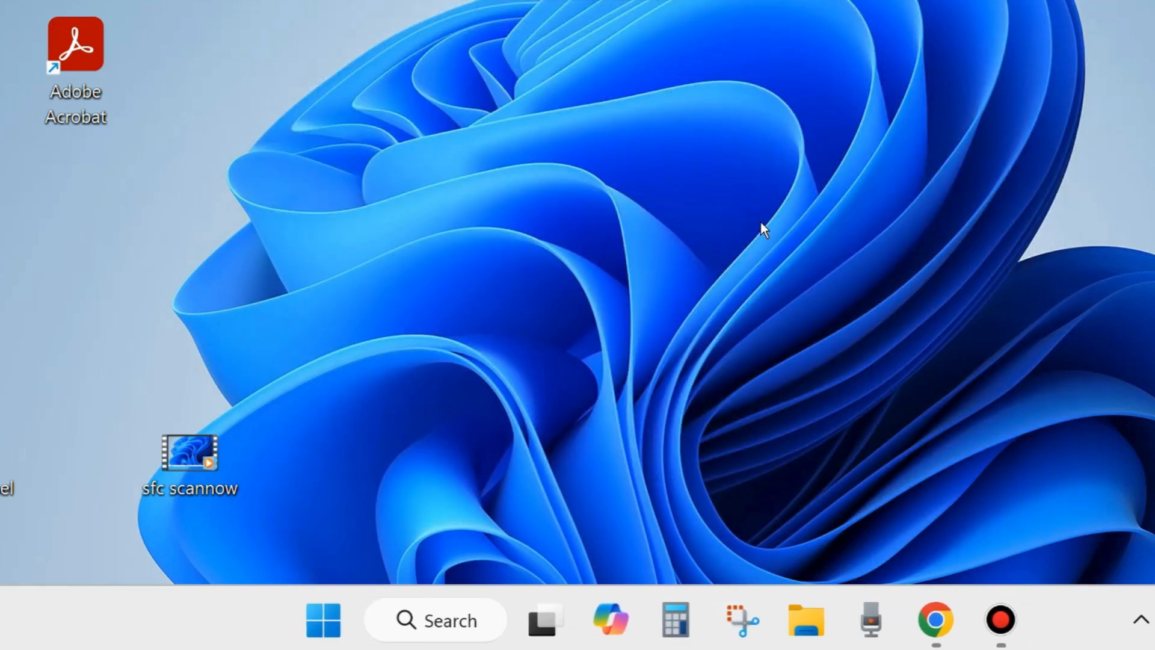